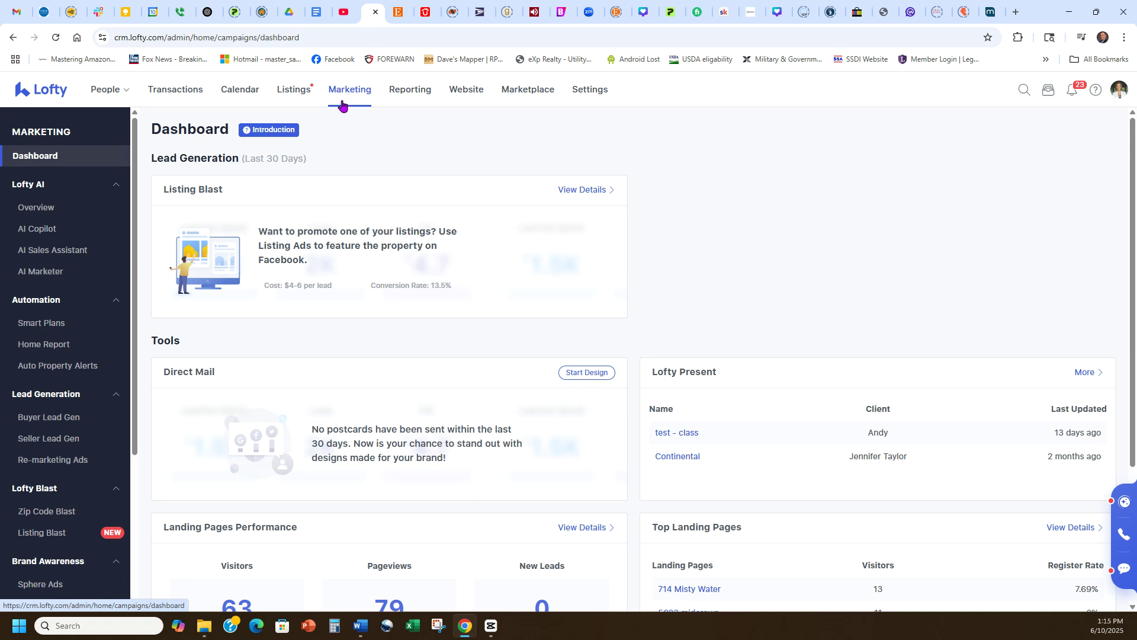
Step: Start a new landing page from the Buyer Guide Download template in the marketing tools
{"action": "scroll", "coordinate": [119, 355], "scroll_direction": "down", "scroll_amount": 4}
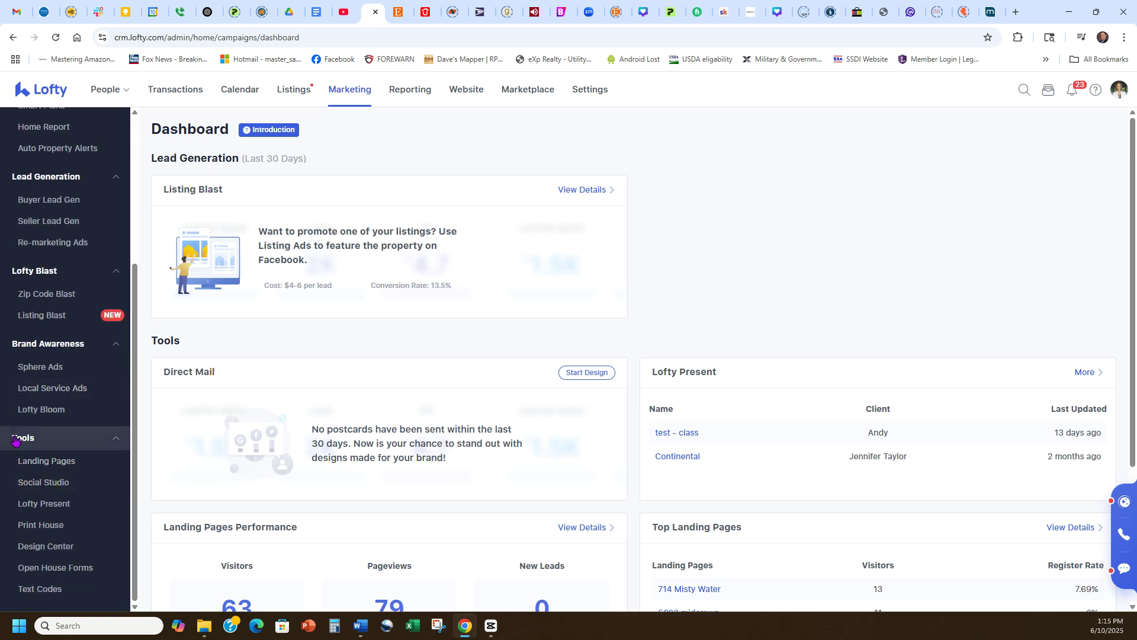
{"action": "left_click", "coordinate": [33, 463]}
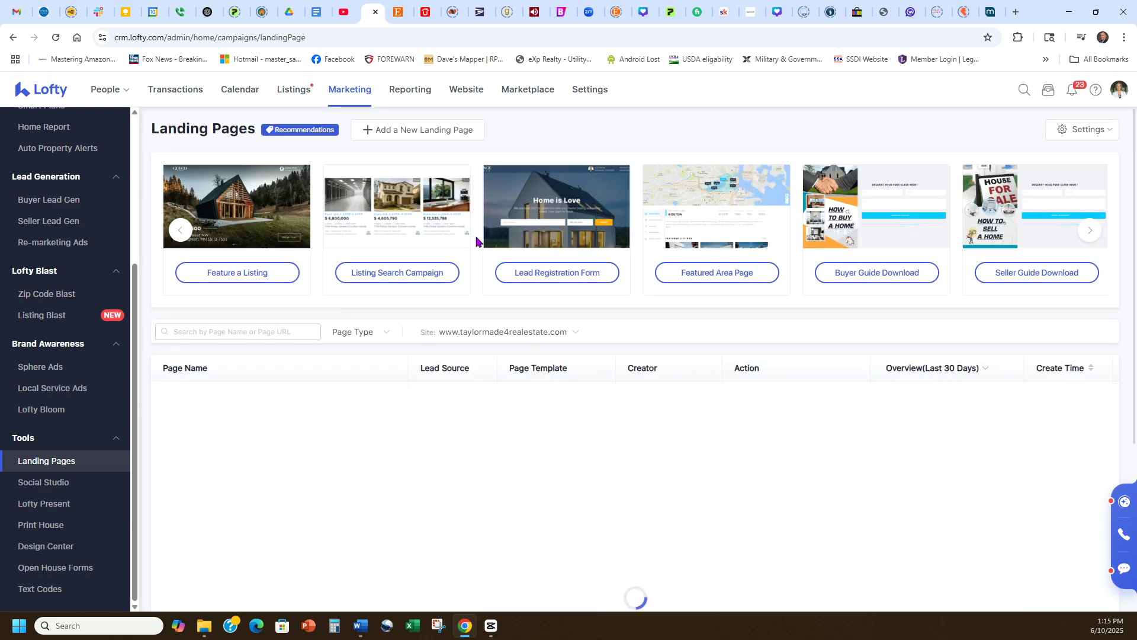
{"action": "left_click", "coordinate": [441, 131]}
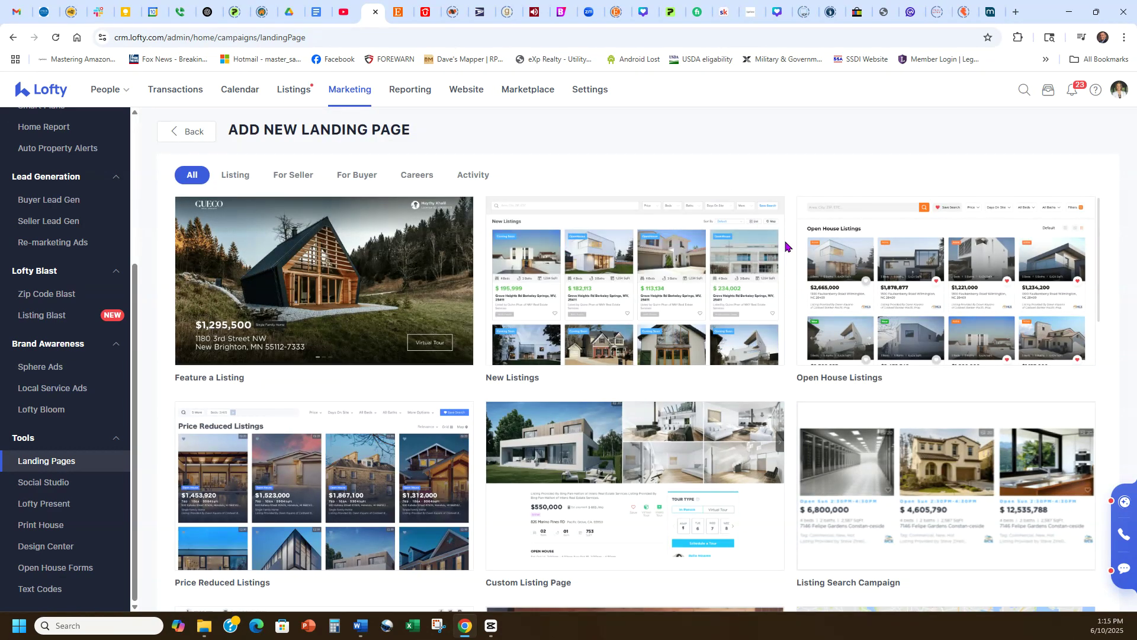
{"action": "scroll", "coordinate": [787, 243], "scroll_direction": "down", "scroll_amount": 5}
{"action": "scroll", "coordinate": [877, 296], "scroll_direction": "up", "scroll_amount": 4}
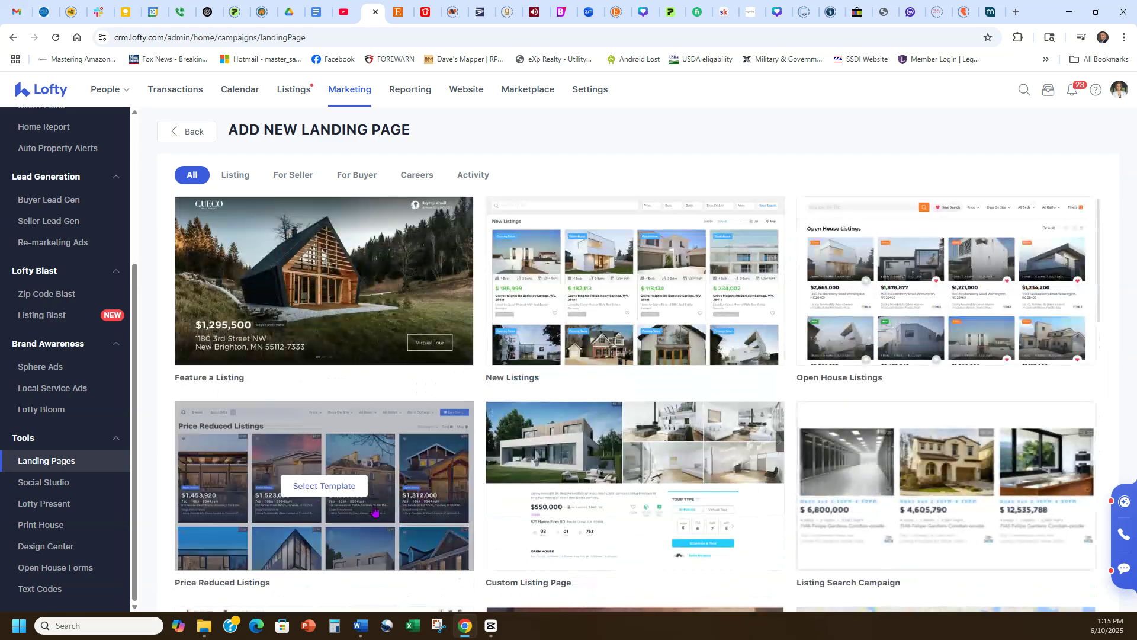
{"action": "scroll", "coordinate": [579, 327], "scroll_direction": "down", "scroll_amount": 6}
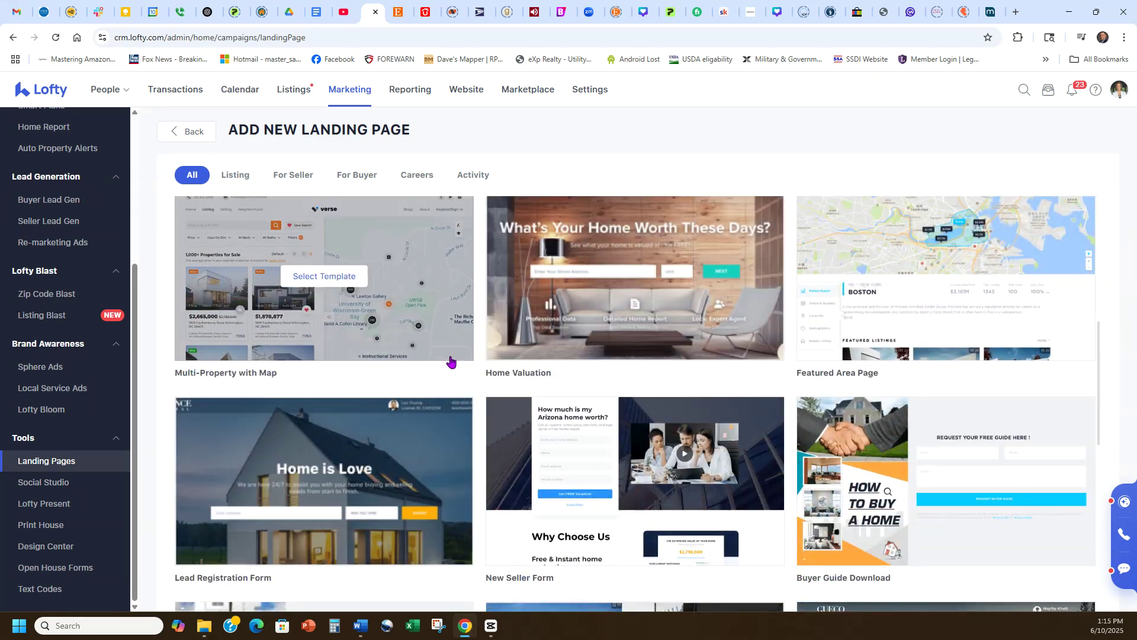
{"action": "scroll", "coordinate": [629, 299], "scroll_direction": "down", "scroll_amount": 3}
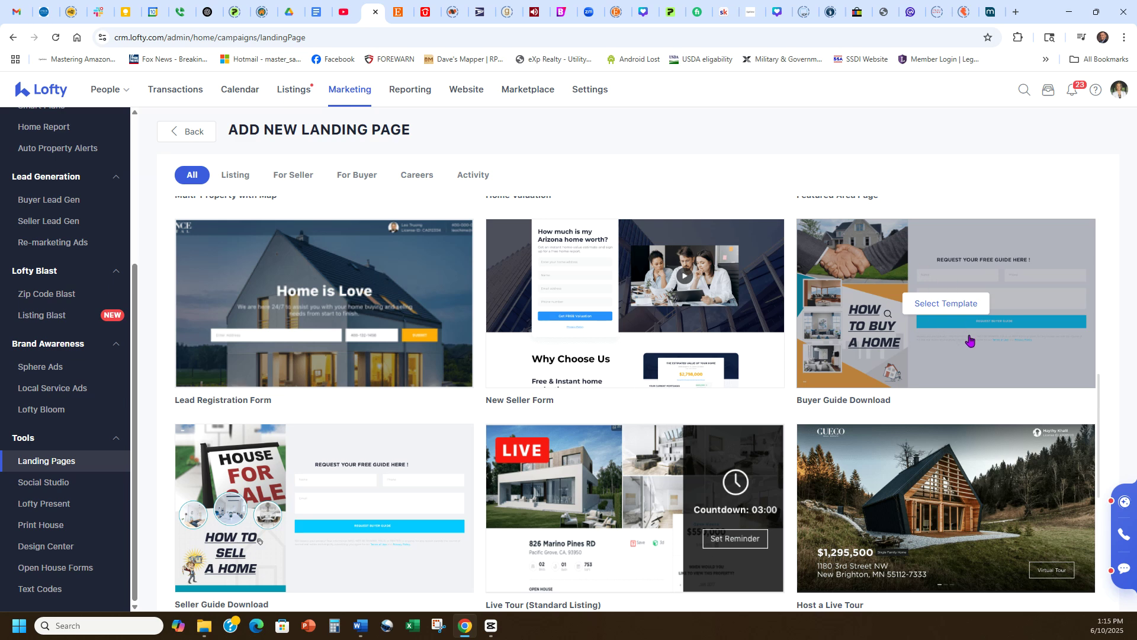
{"action": "left_click", "coordinate": [947, 308]}
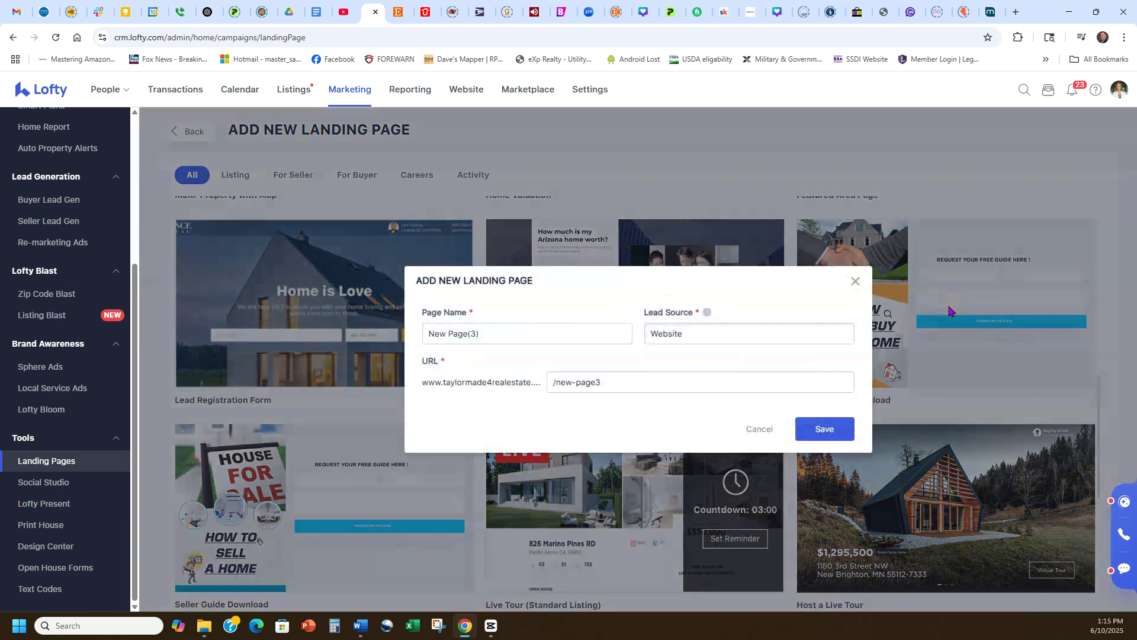
Step: Name the new landing page "Buyer guide - test", let its URL update to match, and save it
{"action": "triple_click", "coordinate": [492, 331]}
{"action": "type", "text": "Buyer guide - test"}
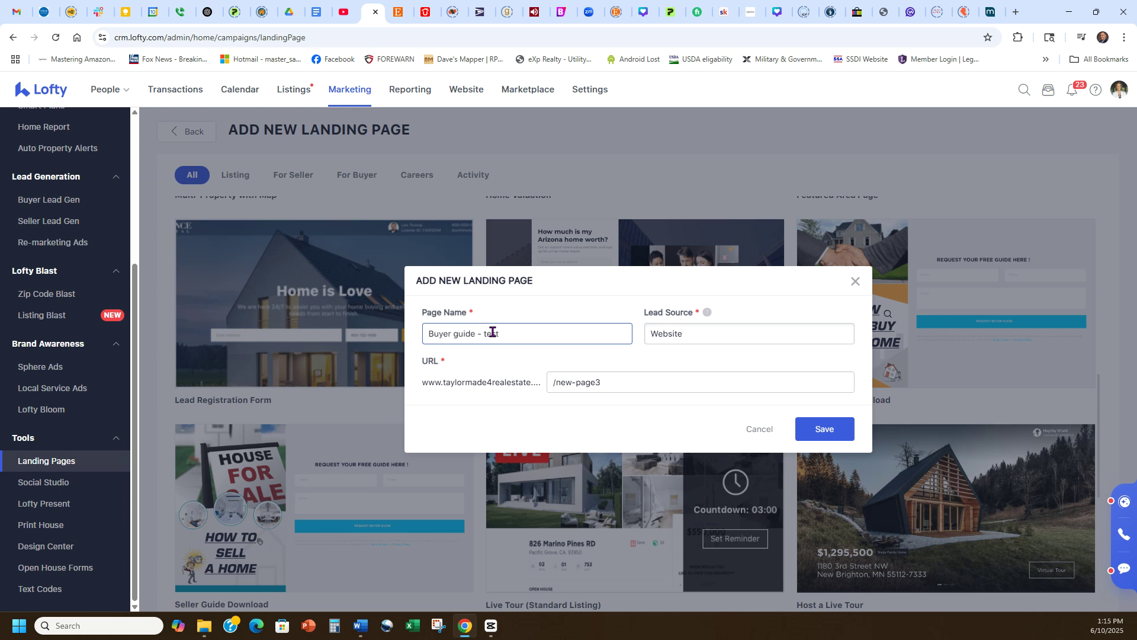
{"action": "left_click", "coordinate": [519, 367]}
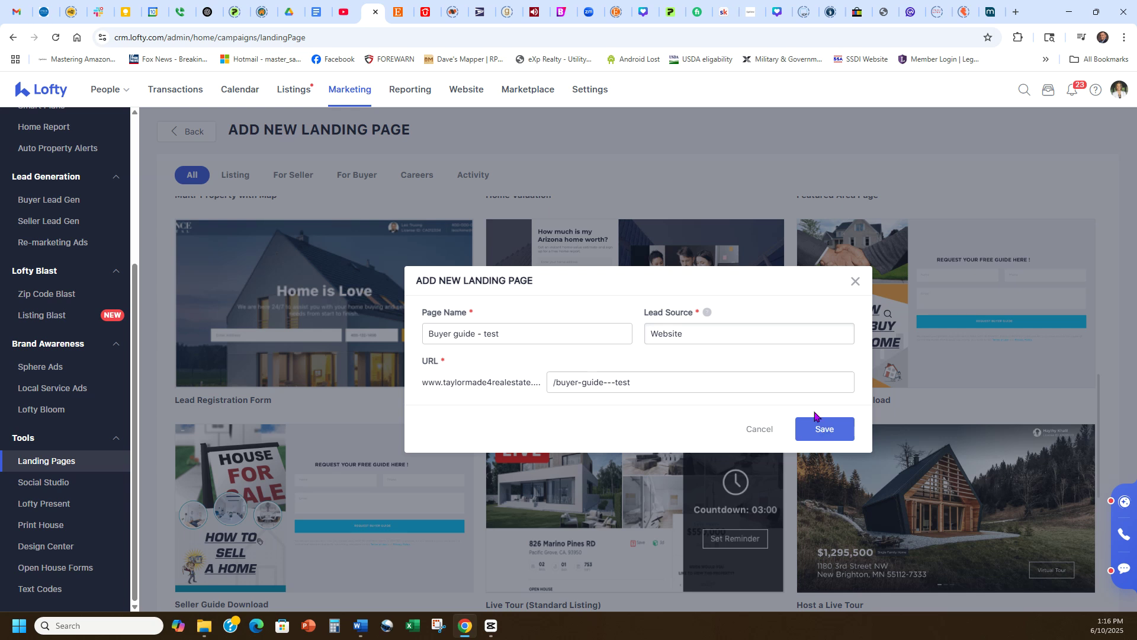
{"action": "left_click", "coordinate": [814, 432]}
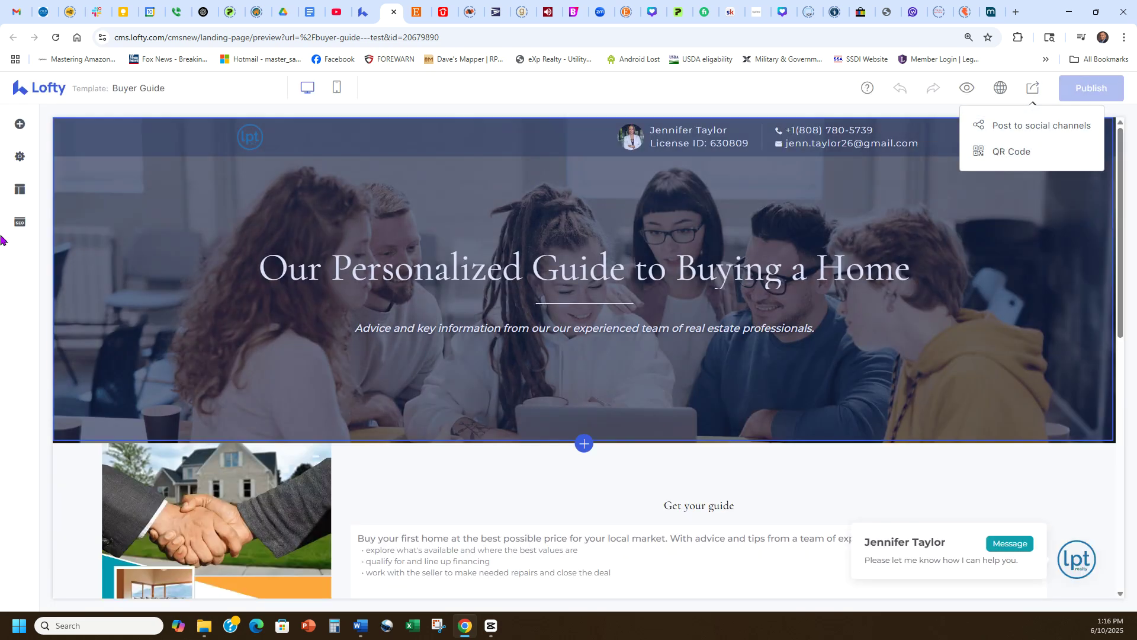
Step: Review the page editor's block, settings and SEO options, including the Google Analytics Account and Facebook Pixel ID tracking fields
{"action": "left_click", "coordinate": [19, 124]}
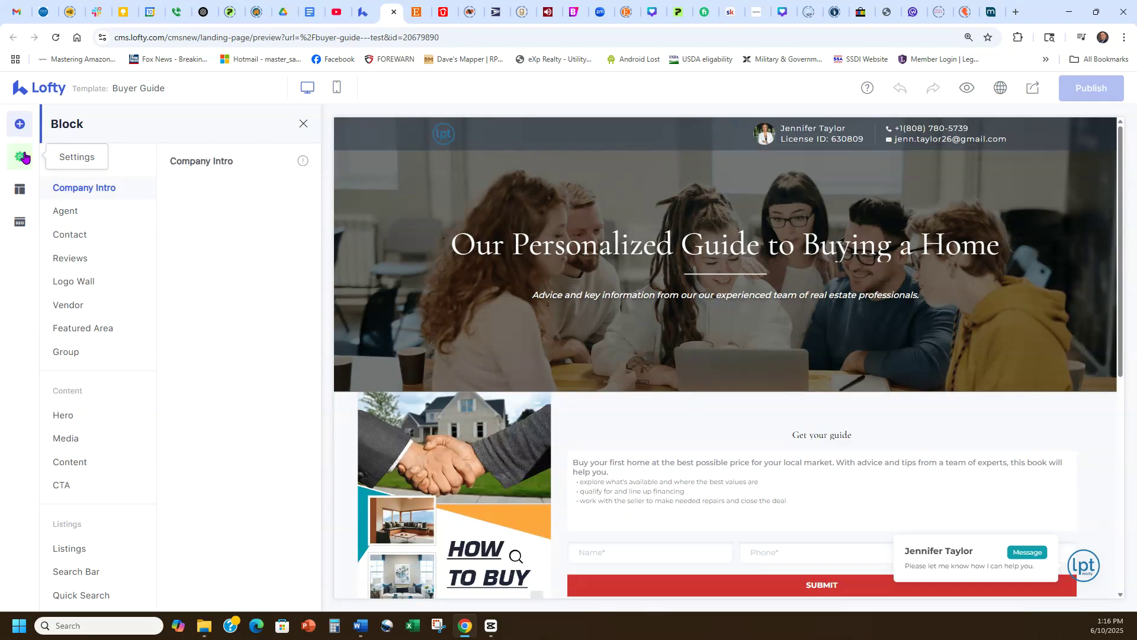
{"action": "left_click", "coordinate": [19, 156]}
{"action": "left_click", "coordinate": [19, 191]}
{"action": "left_click", "coordinate": [20, 222]}
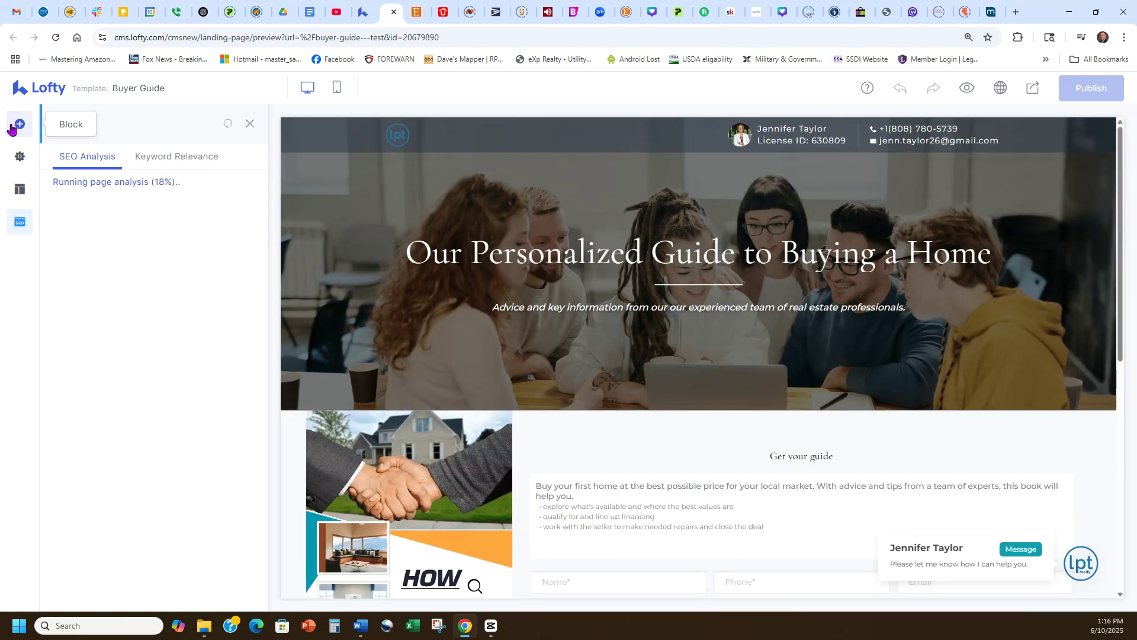
{"action": "left_click", "coordinate": [11, 153]}
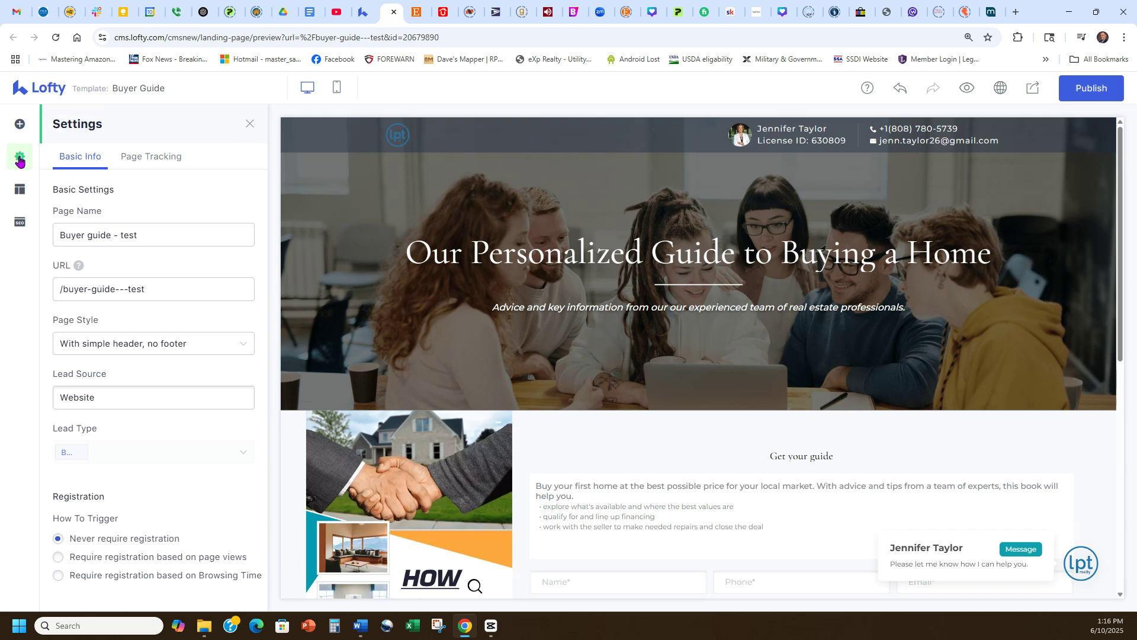
{"action": "left_click", "coordinate": [143, 157]}
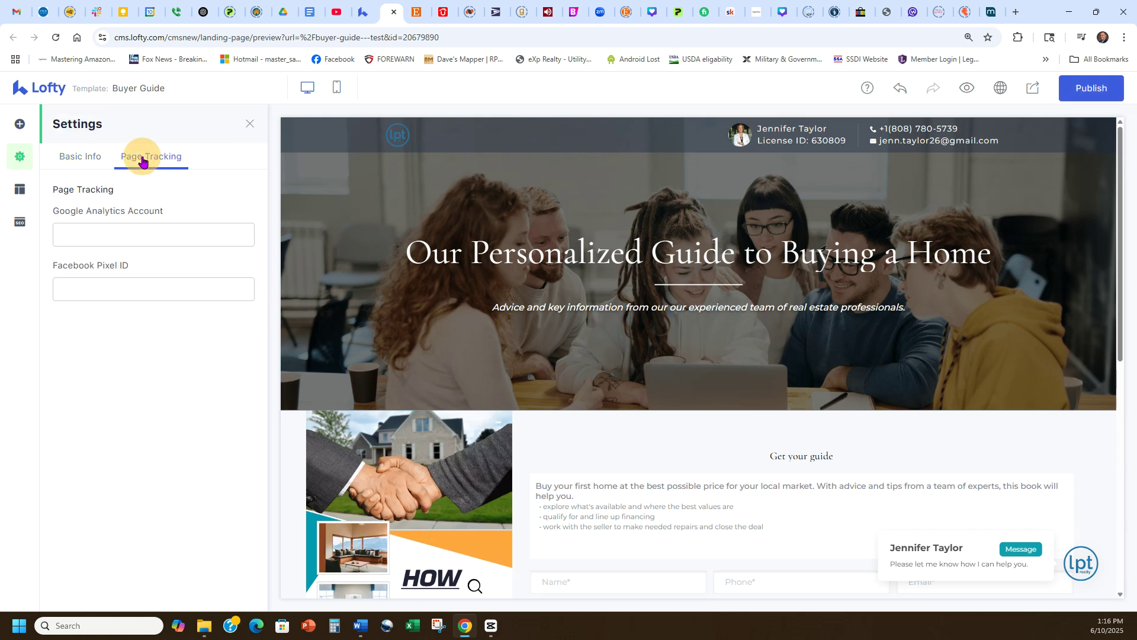
{"action": "left_click_drag", "start_coordinate": [162, 210], "coordinate": [54, 212]}
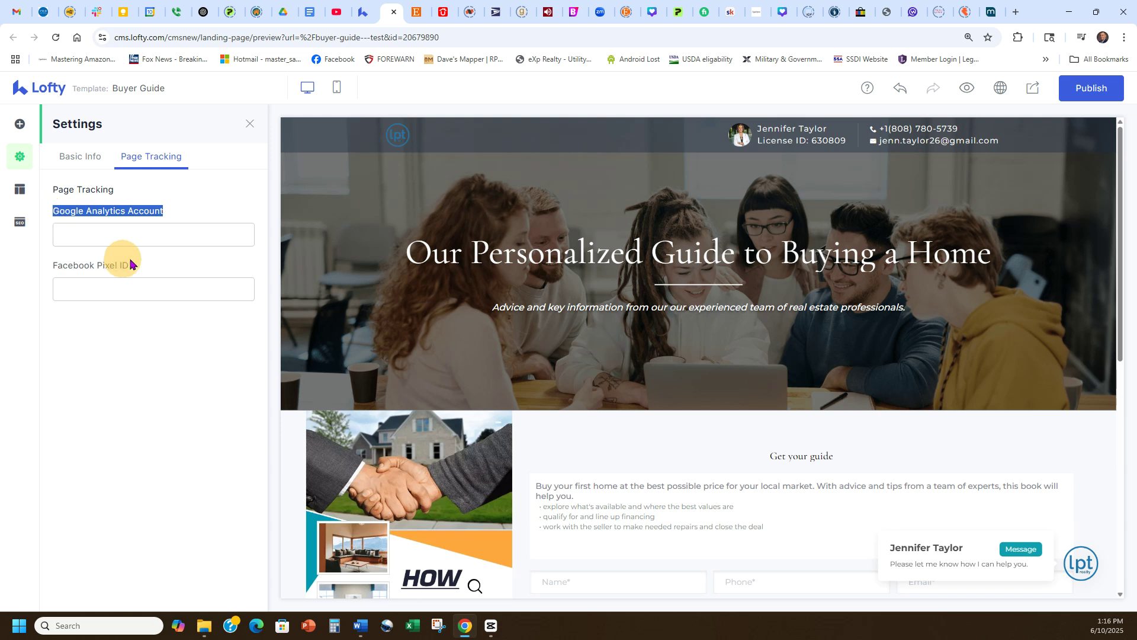
{"action": "left_click_drag", "start_coordinate": [129, 265], "coordinate": [52, 268]}
{"action": "left_click", "coordinate": [153, 264]}
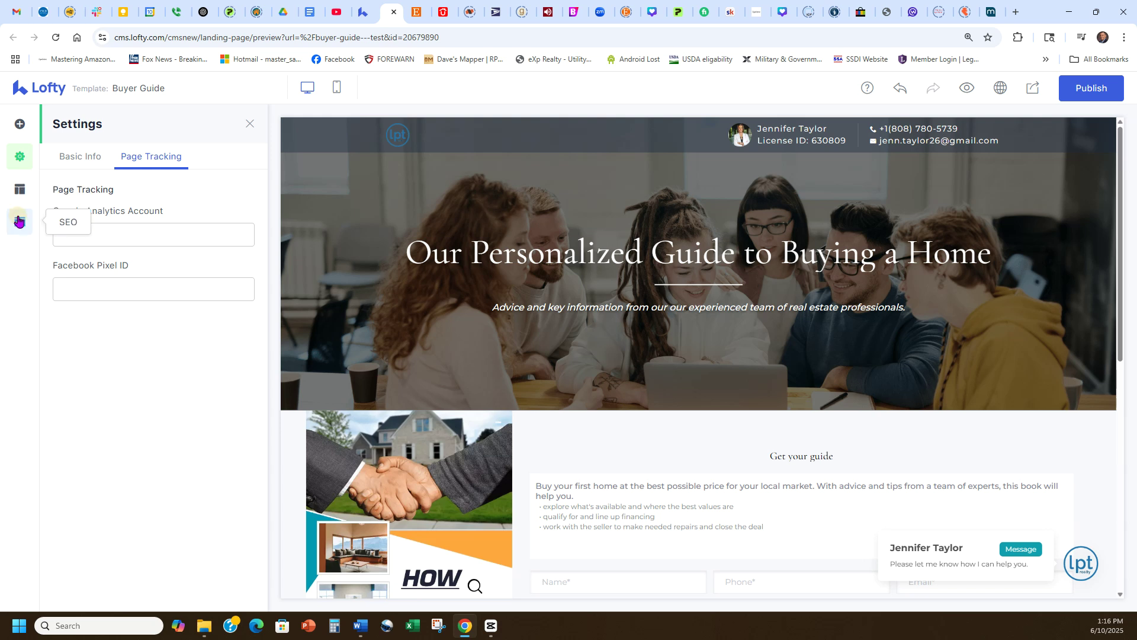
Step: Enter draft keywords for the SEO keyword relevance check, covering buyers guide, how to buy a house and home buying made easy
{"action": "left_click", "coordinate": [20, 222]}
{"action": "left_click", "coordinate": [192, 161]}
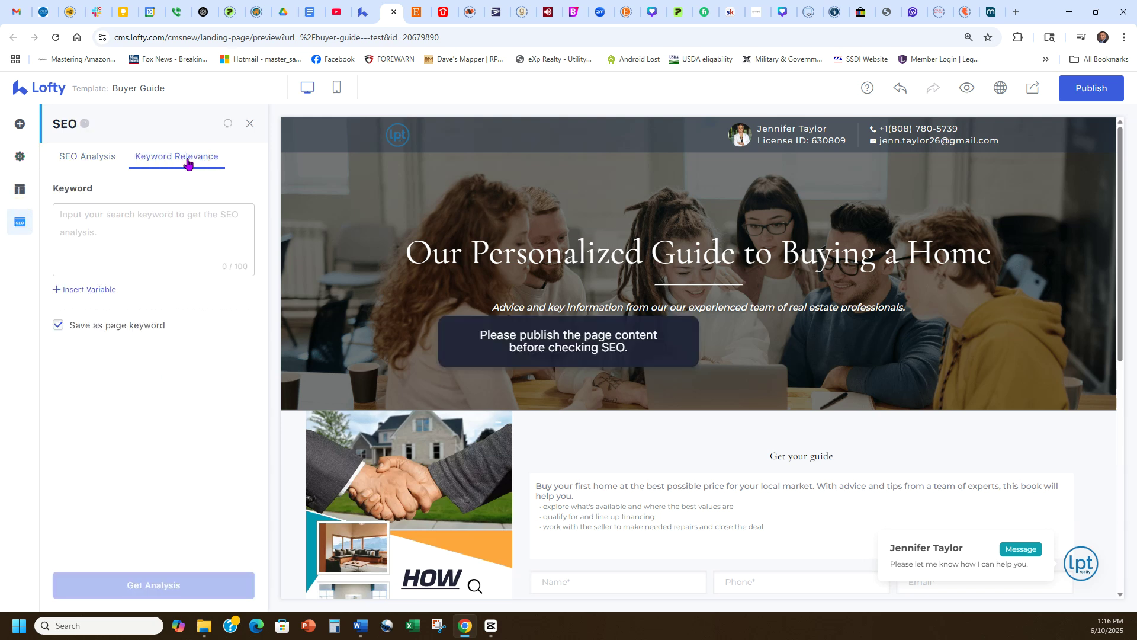
{"action": "left_click", "coordinate": [125, 228]}
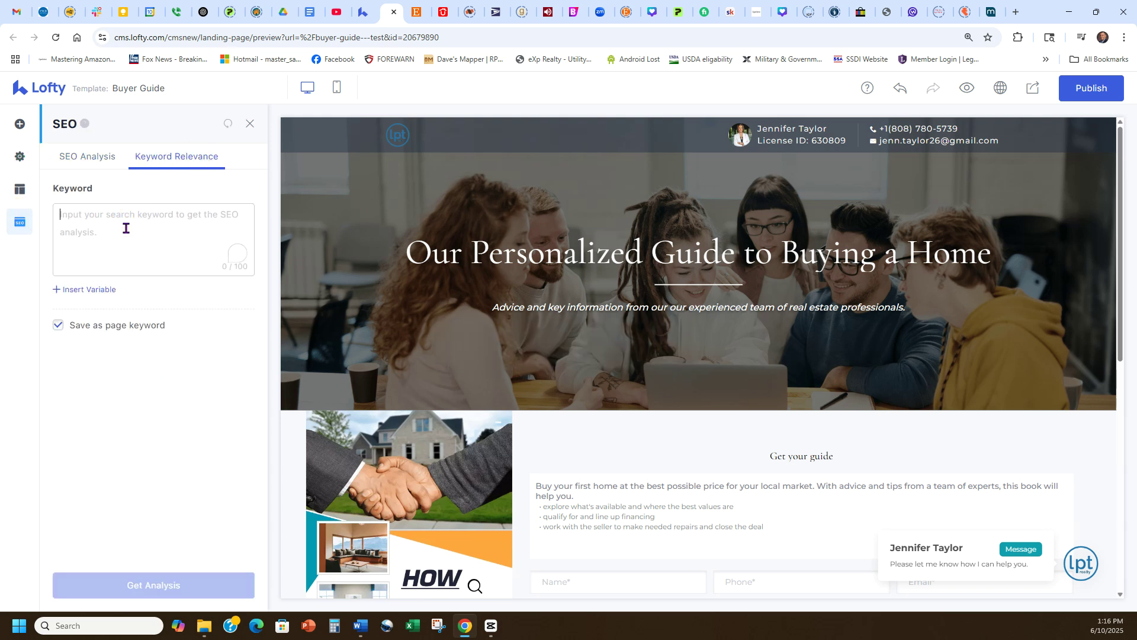
{"action": "type", "text": "buy"}
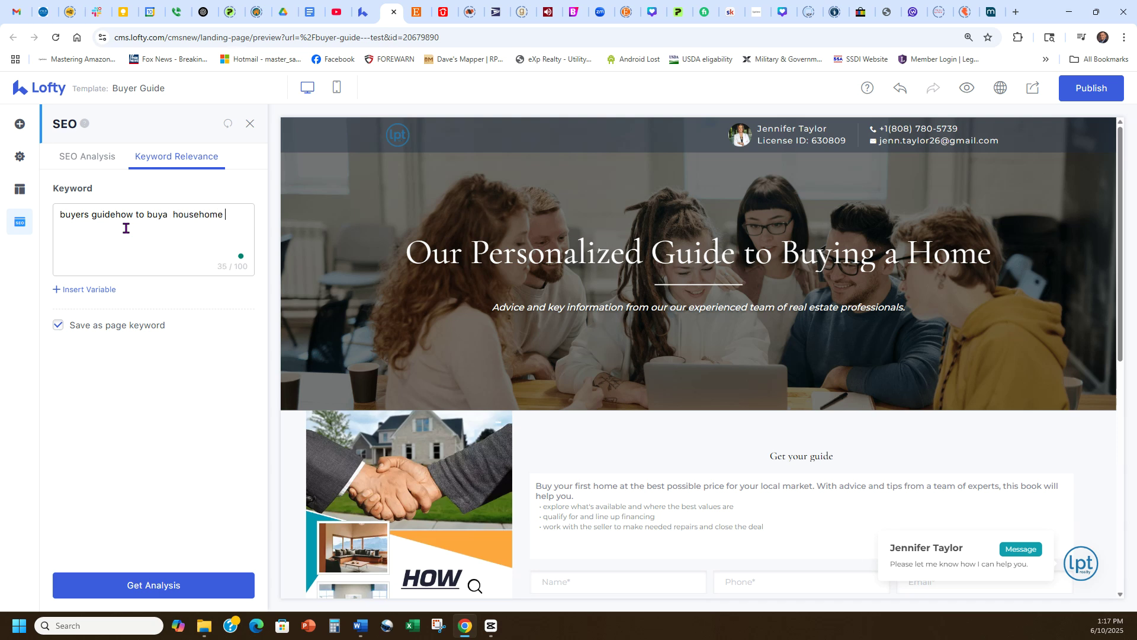
{"action": "type", "text": "ing made easy"}
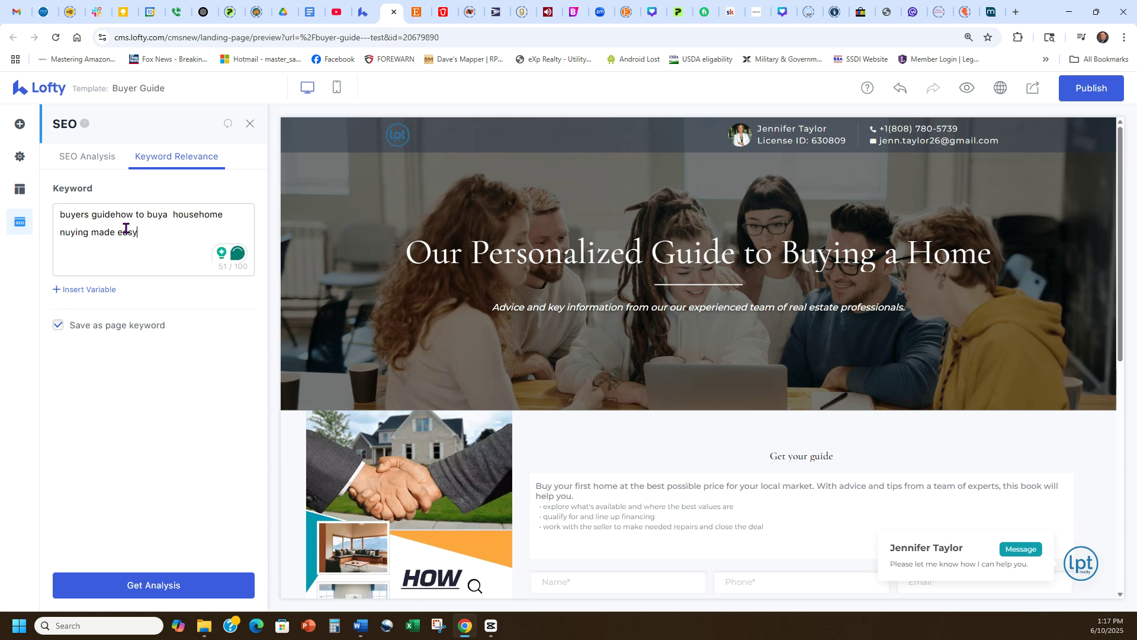
Step: Correct the keywords to "Buyers guide, how to buy a house,home buying made easy" and append ", Home for sale"
{"action": "left_click", "coordinate": [121, 215]}
{"action": "type", "text": ","}
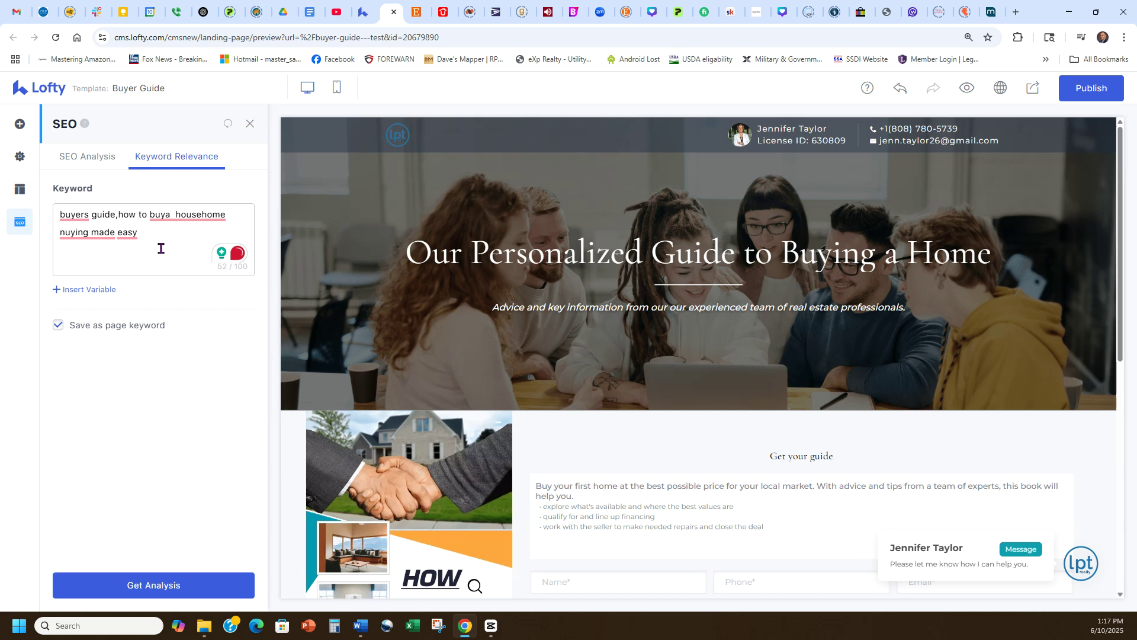
{"action": "mouse_move", "coordinate": [73, 217]}
{"action": "left_click", "coordinate": [79, 248]}
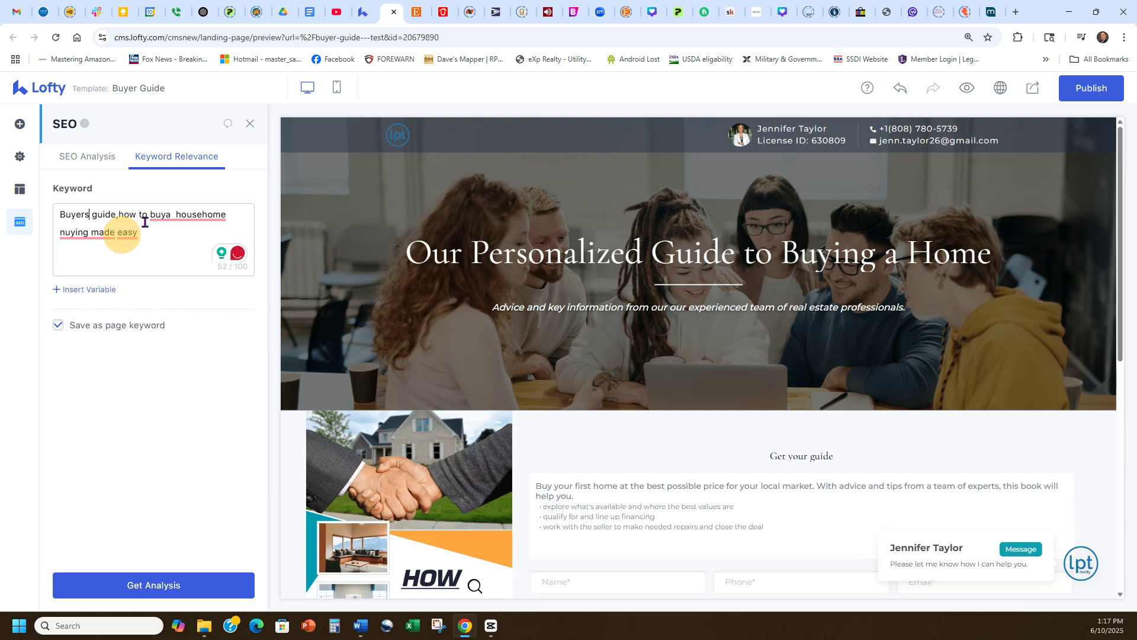
{"action": "mouse_move", "coordinate": [148, 218]}
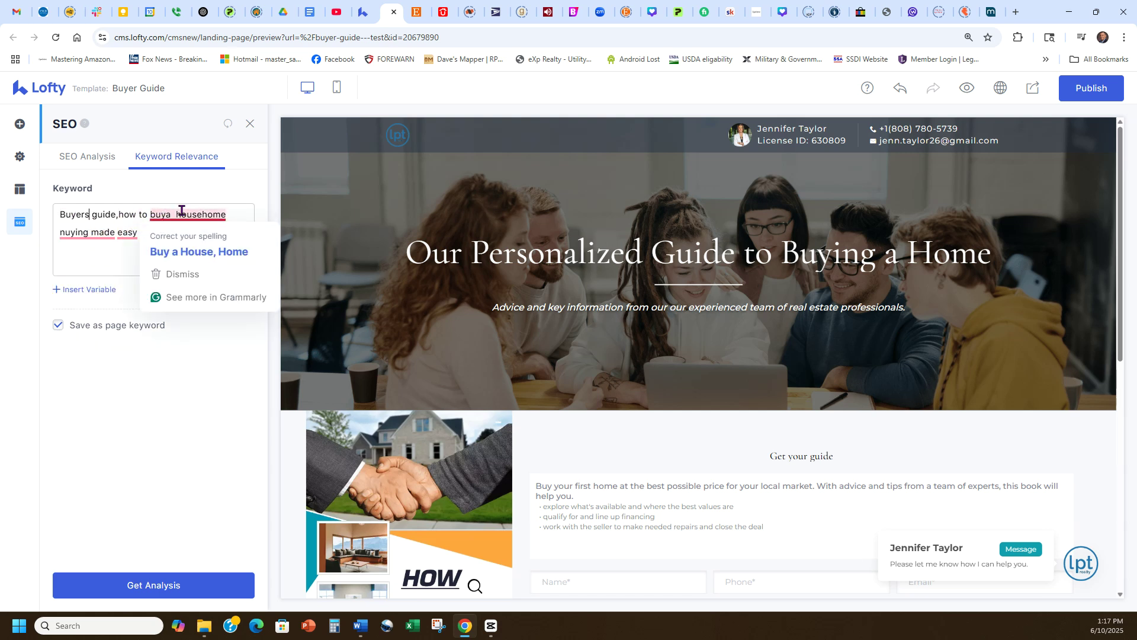
{"action": "left_click", "coordinate": [202, 216]}
{"action": "type", "text": ","}
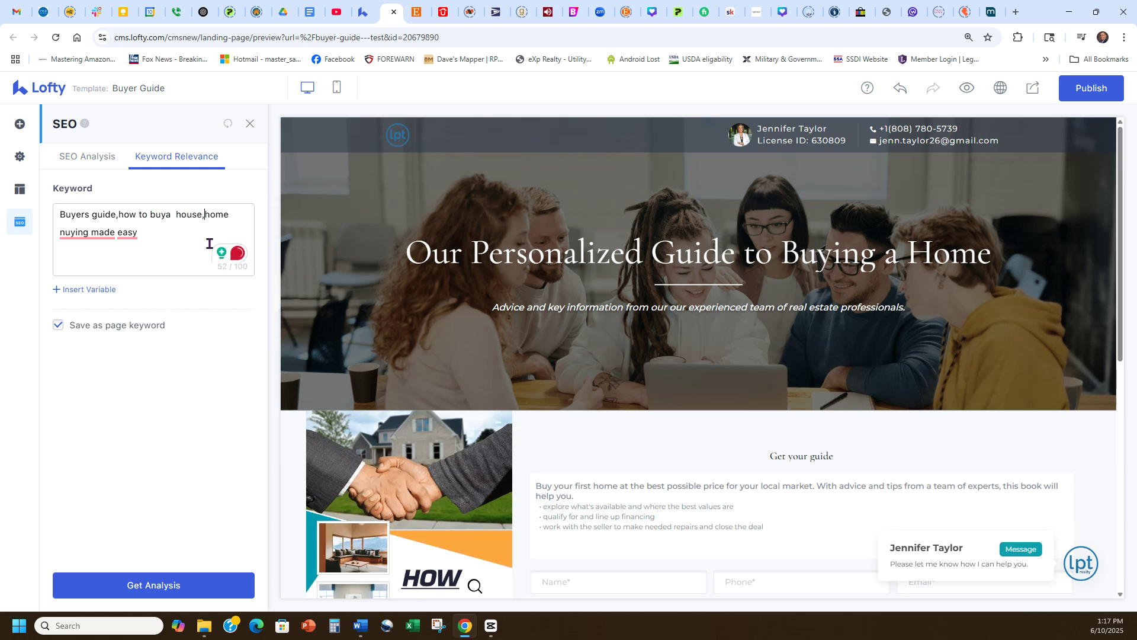
{"action": "left_click", "coordinate": [178, 224]}
{"action": "mouse_move", "coordinate": [127, 217]}
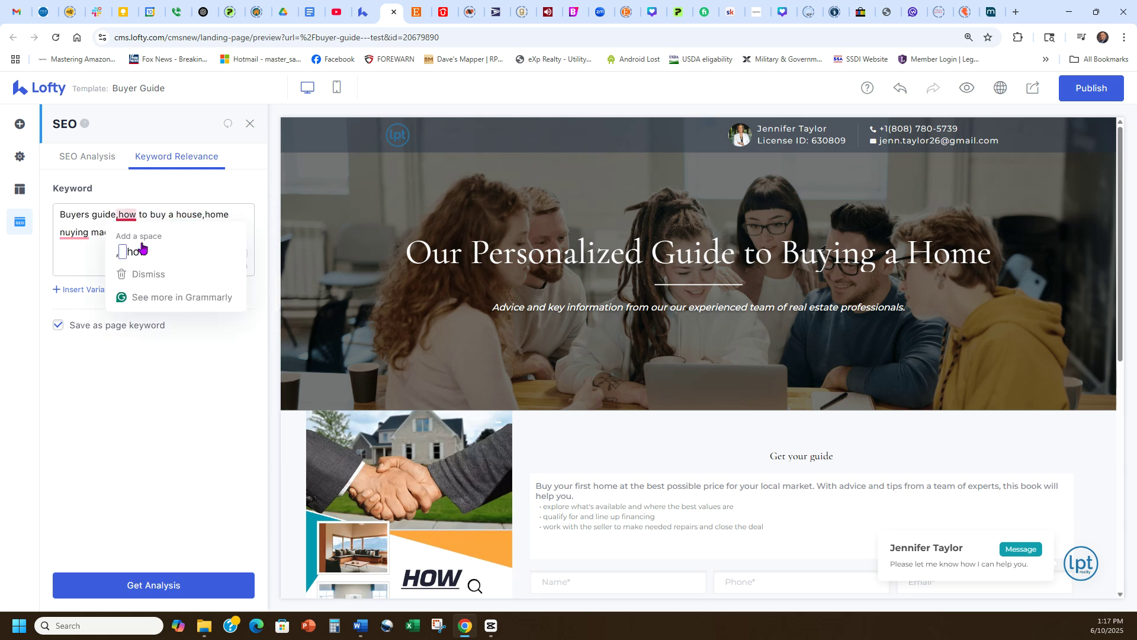
{"action": "left_click", "coordinate": [128, 250]}
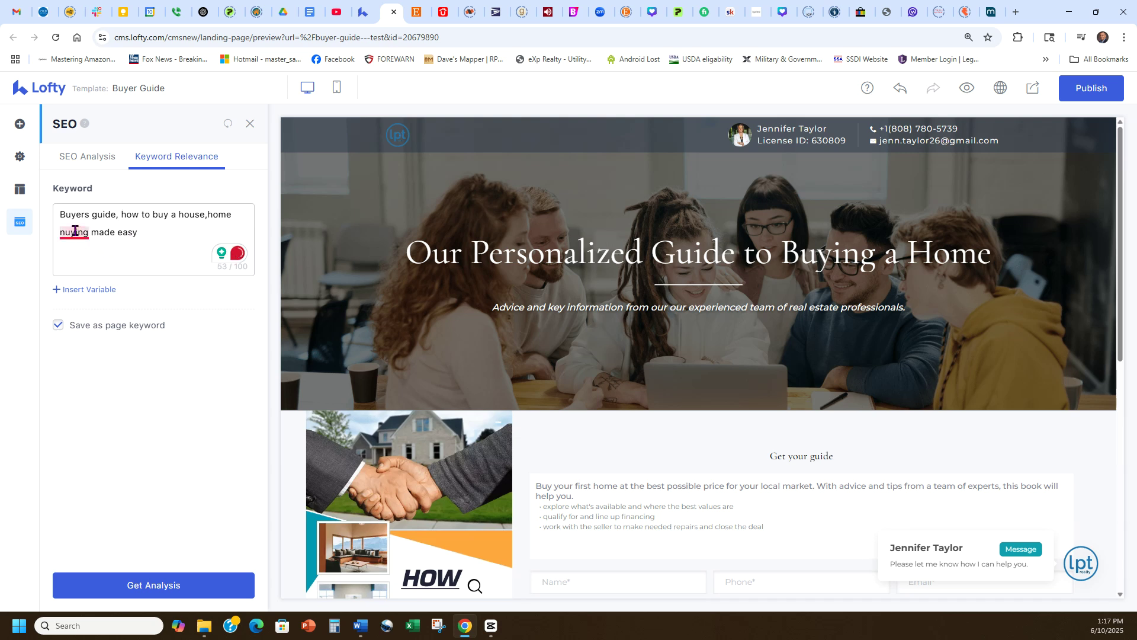
{"action": "left_click", "coordinate": [75, 231]}
{"action": "left_click", "coordinate": [83, 258]}
{"action": "type", "text": ", Home for sale"}
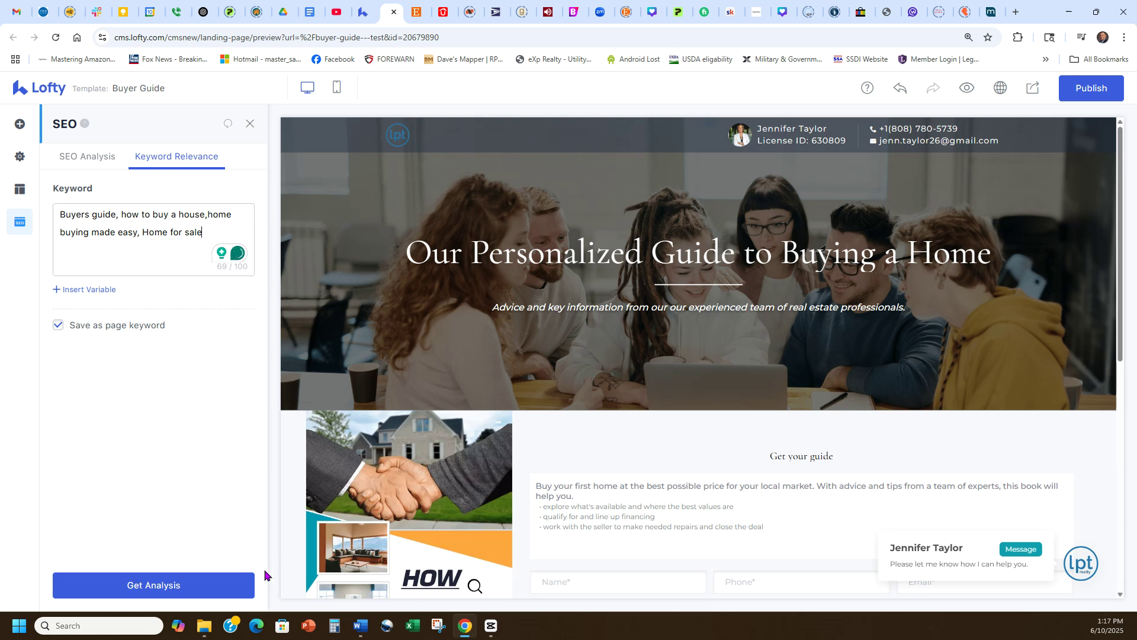
Step: Run the keyword relevance analysis and publish the landing page
{"action": "left_click", "coordinate": [150, 589]}
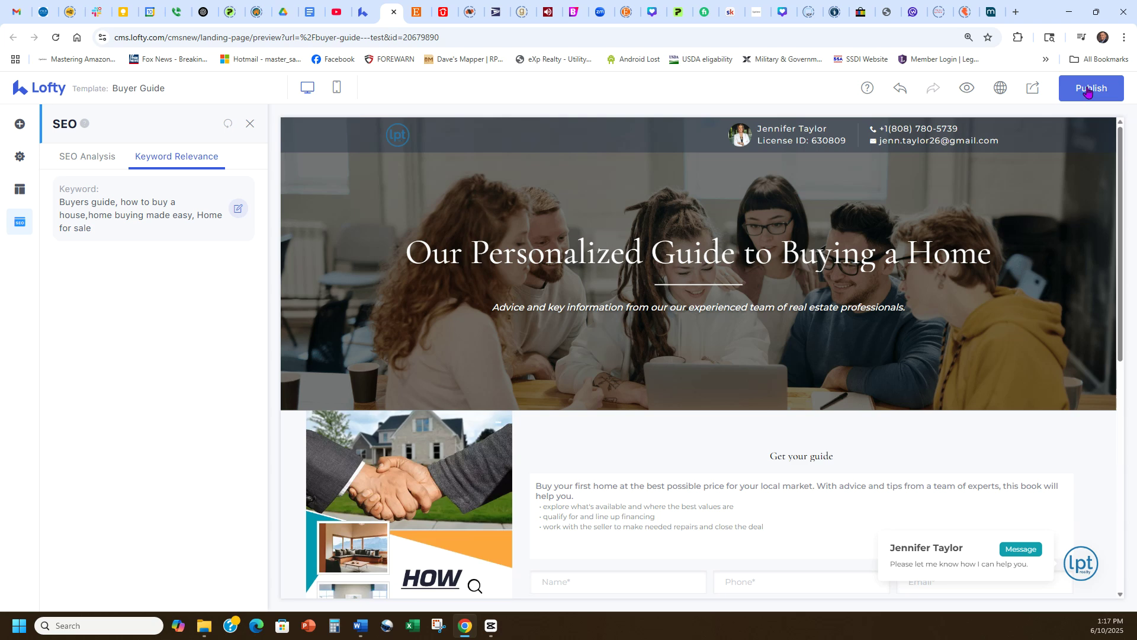
{"action": "left_click", "coordinate": [1087, 90]}
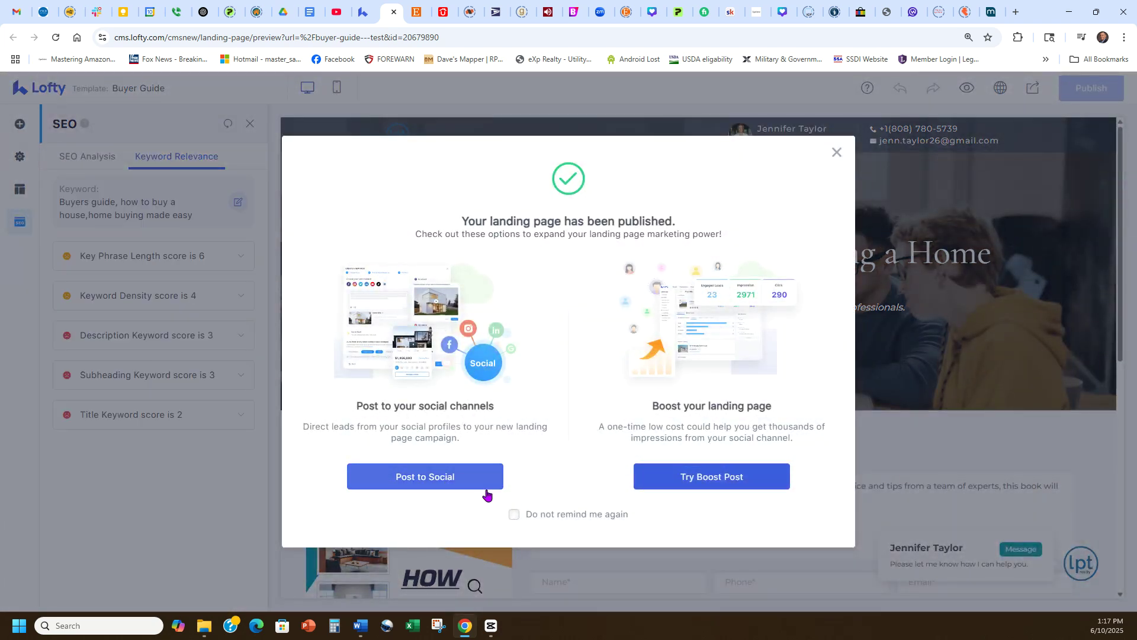
Step: Start a social media post for the published landing page and check the page in the landing pages list
{"action": "left_click", "coordinate": [469, 483]}
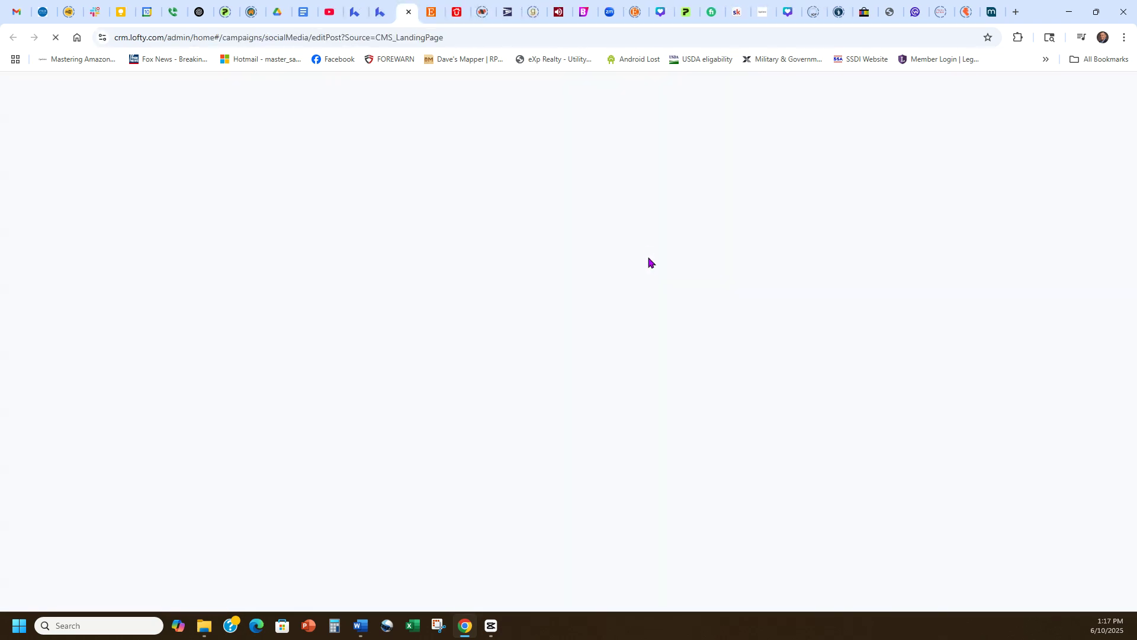
{"action": "left_click", "coordinate": [369, 8]}
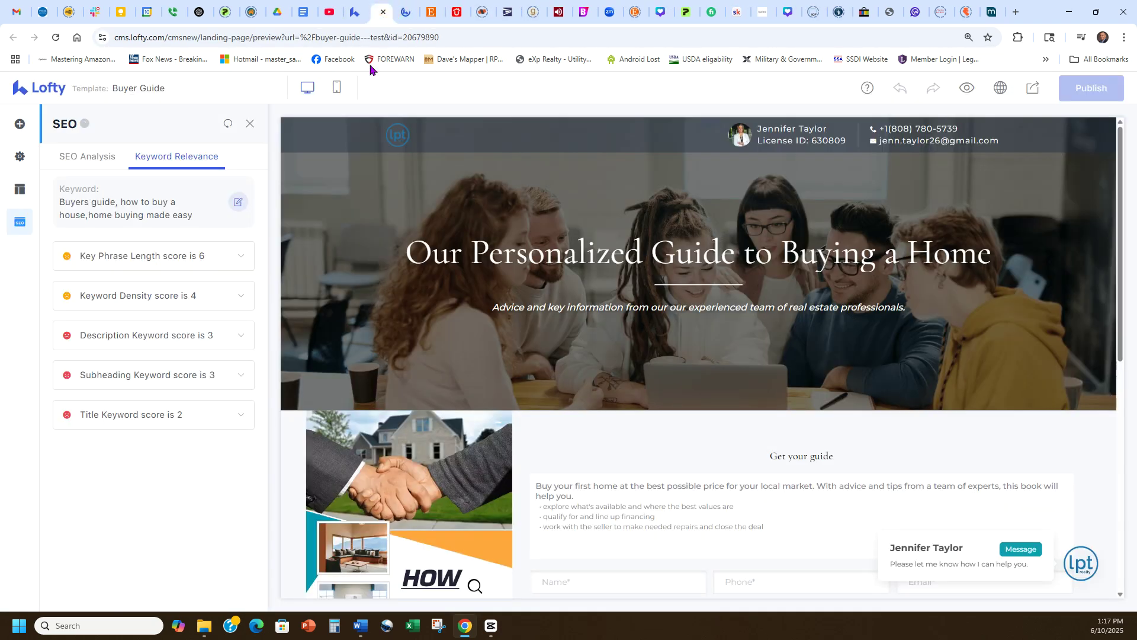
{"action": "left_click", "coordinate": [364, 5]}
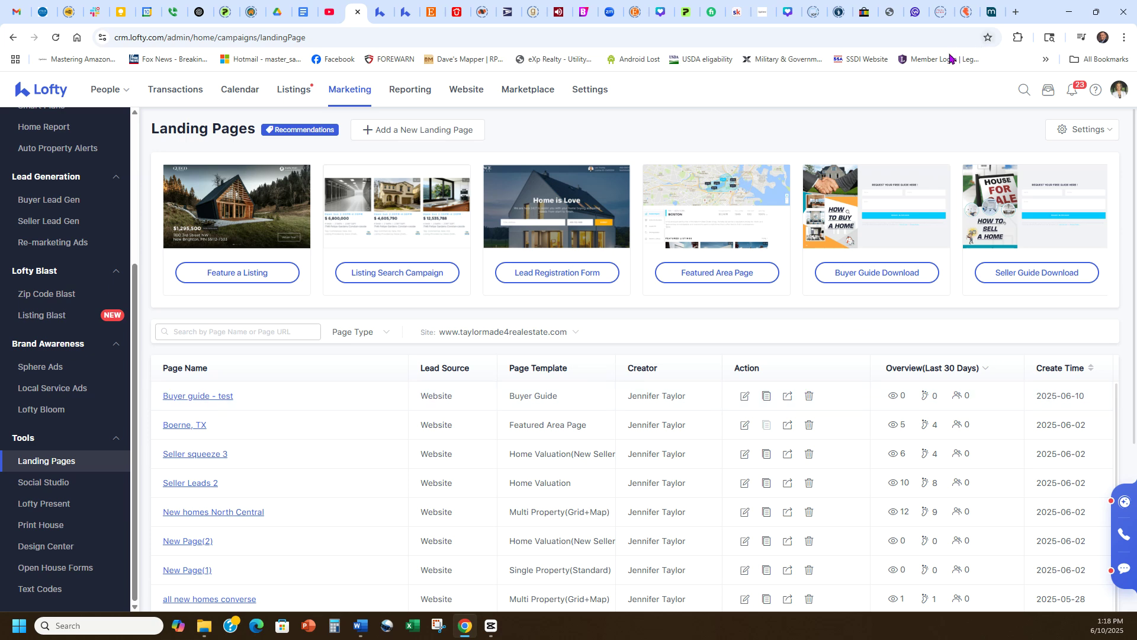
{"action": "left_click", "coordinate": [380, 12]}
{"action": "left_click", "coordinate": [405, 12]}
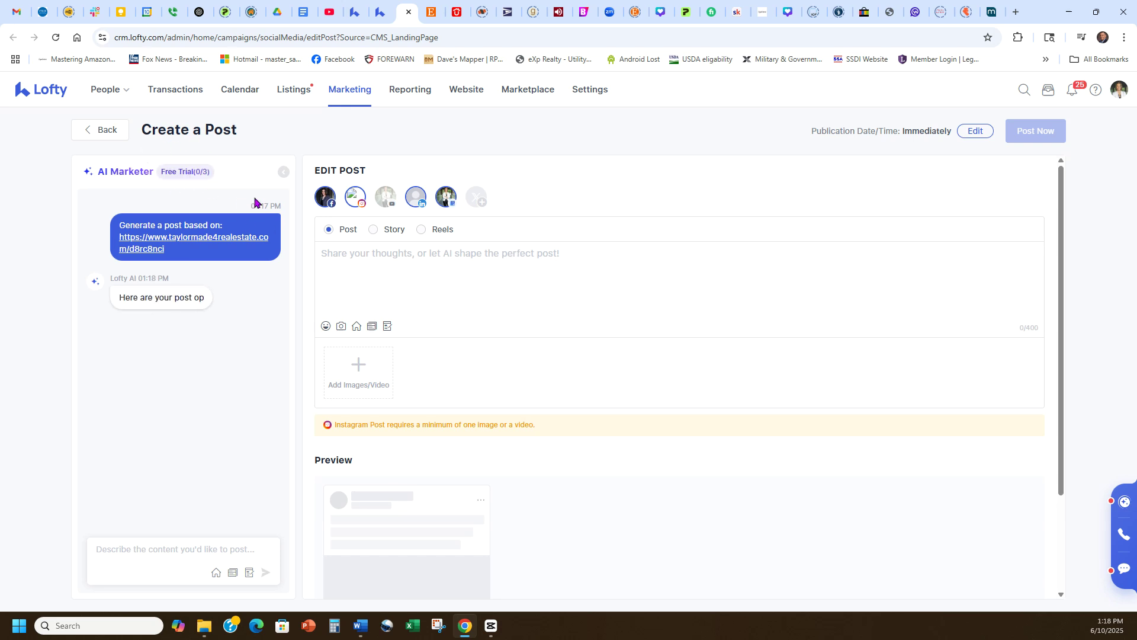
Step: Choose the second AI-generated post option and copy the landing page link from the post text
{"action": "left_click", "coordinate": [165, 245]}
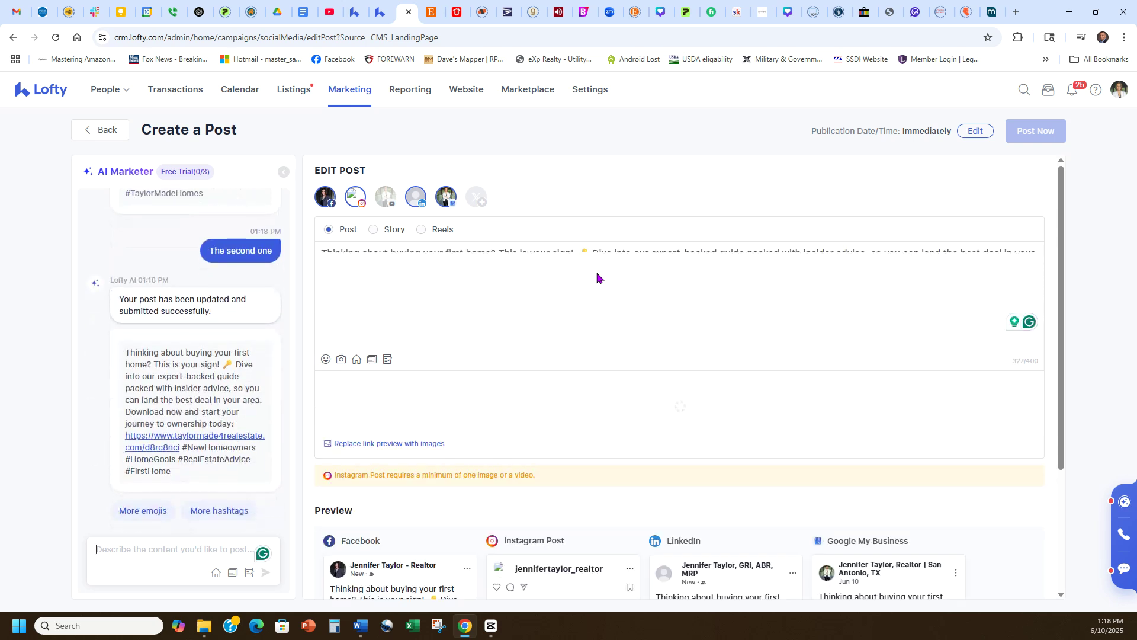
{"action": "left_click_drag", "start_coordinate": [587, 289], "coordinate": [589, 300]}
{"action": "key", "text": "ctrl+c"}
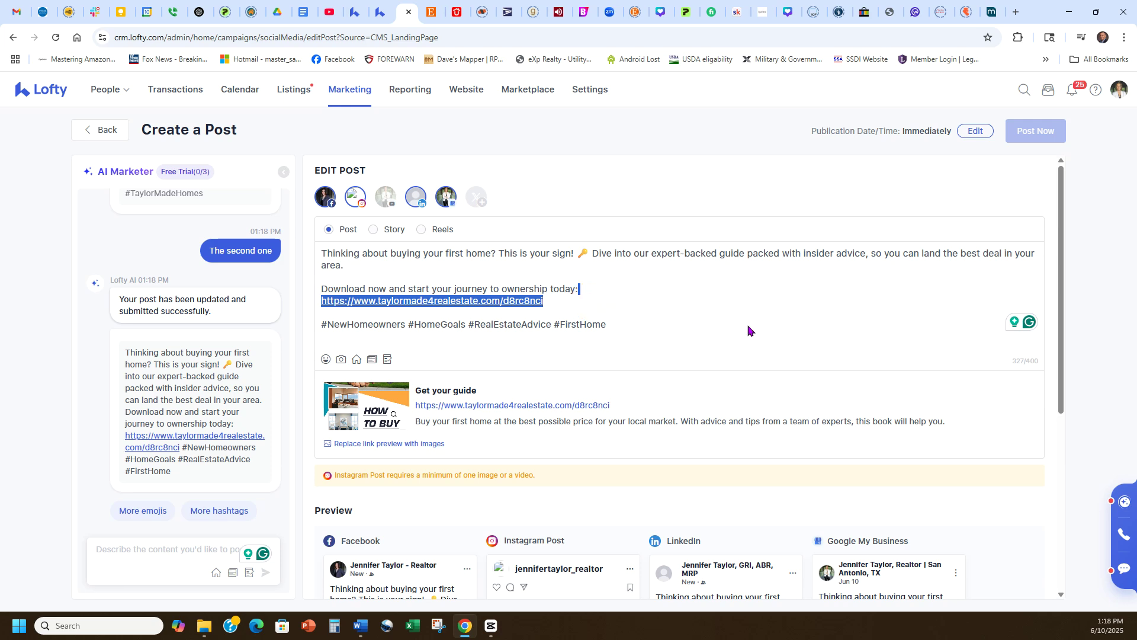
Step: Open Facebook in a new browser tab and paste the copied landing page link into a new post
{"action": "left_click", "coordinate": [1016, 11]}
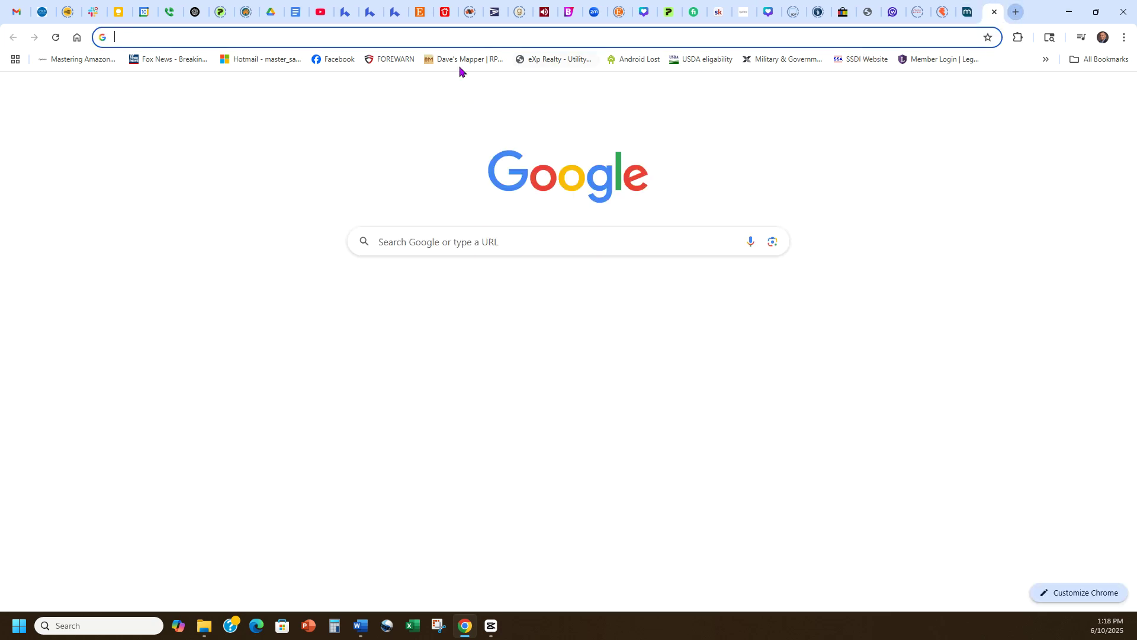
{"action": "left_click", "coordinate": [332, 60]}
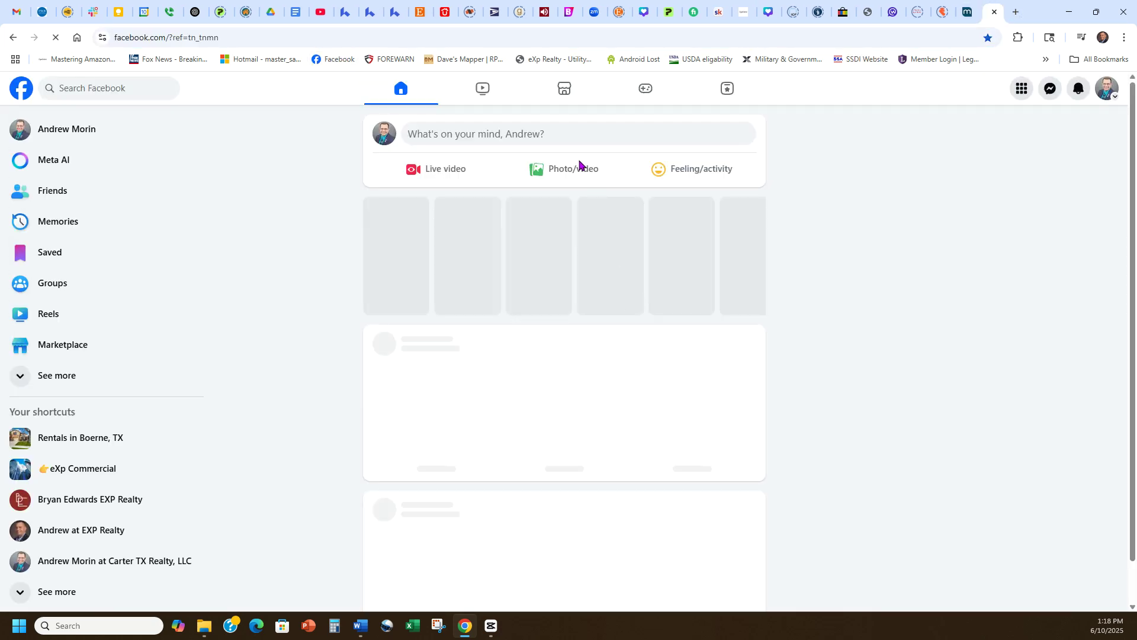
{"action": "left_click", "coordinate": [574, 135]}
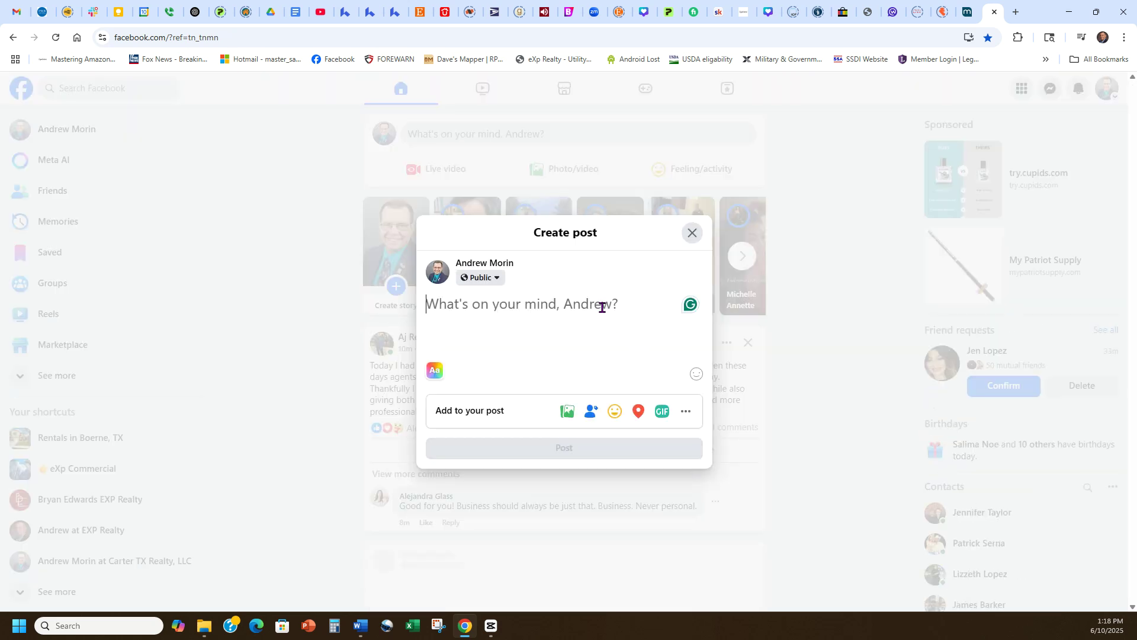
{"action": "key", "text": "ctrl+v"}
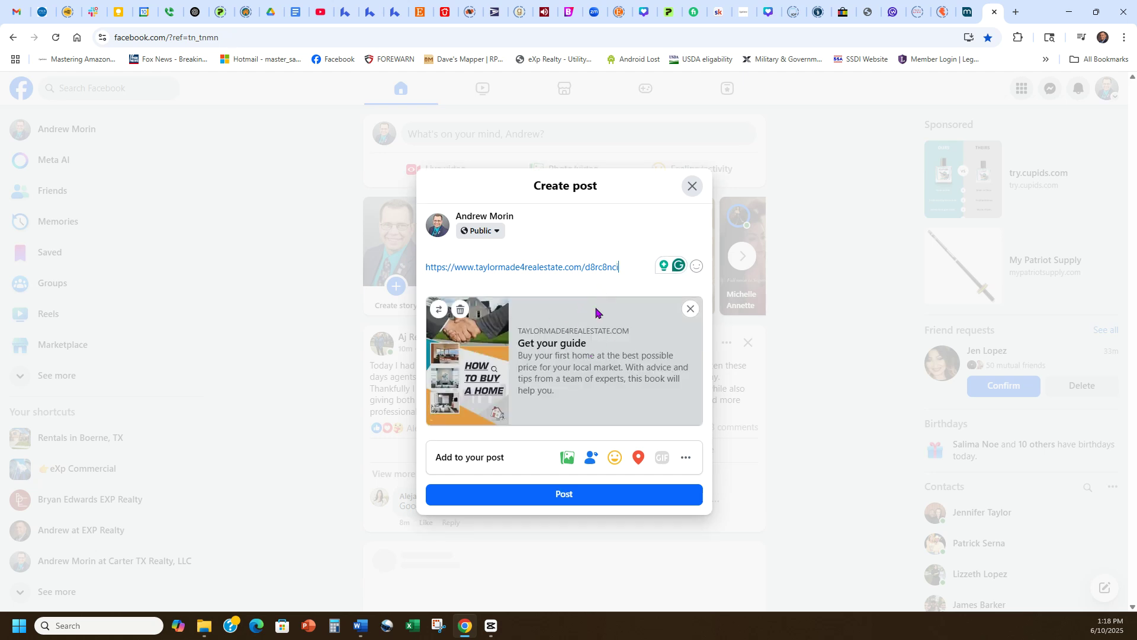
Step: Copy the link, remove its text from the post while keeping the link preview, and publish the post
{"action": "left_click_drag", "start_coordinate": [626, 265], "coordinate": [414, 266]}
{"action": "key", "text": "ctrl+c"}
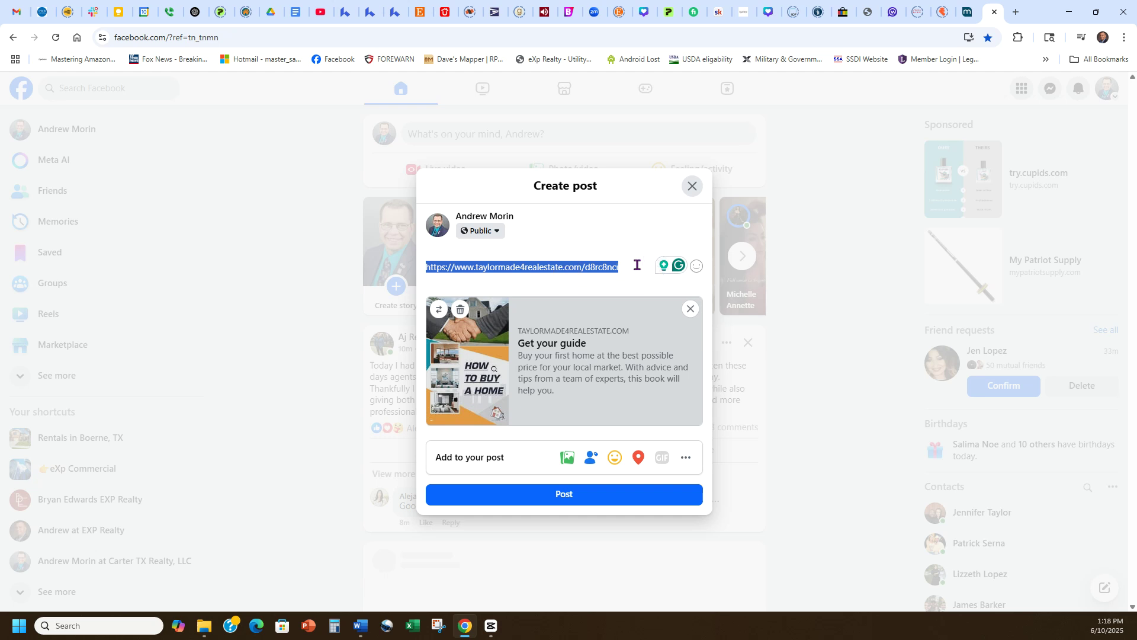
{"action": "key", "text": "BackSpace"}
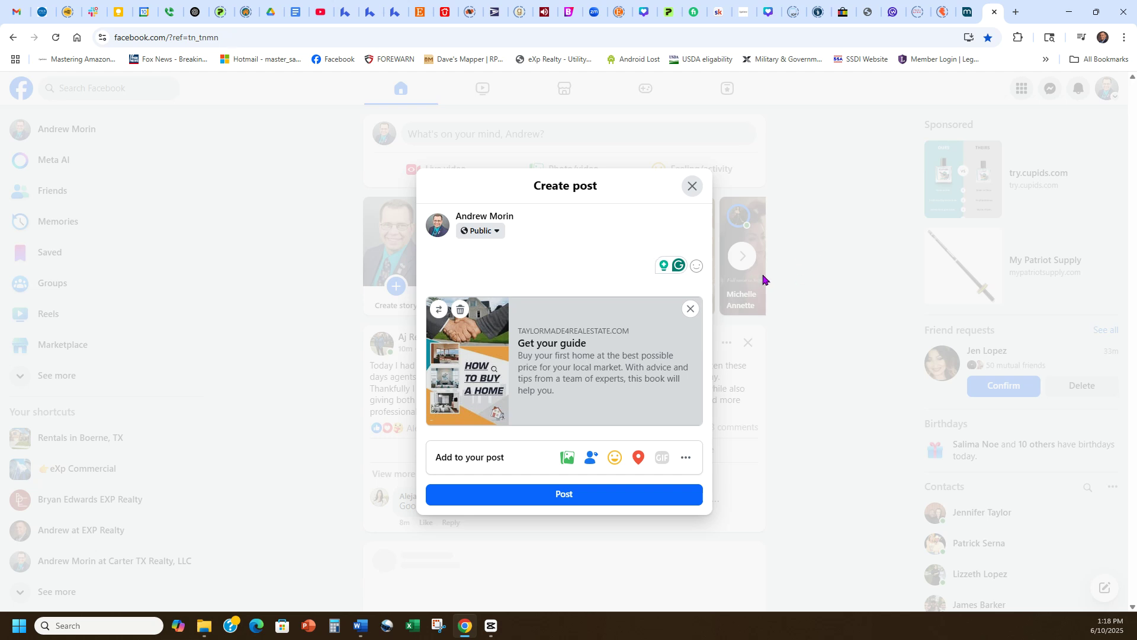
{"action": "left_click", "coordinate": [536, 496]}
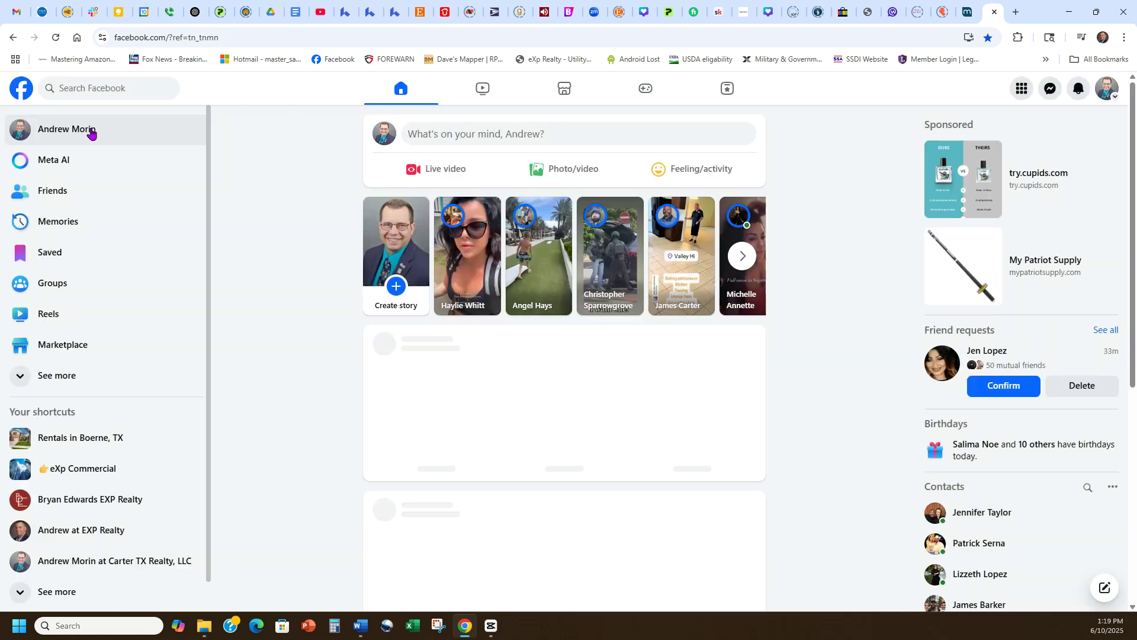
Step: Go to the account's own profile and give the new "Get your guide" post a Love reaction
{"action": "left_click", "coordinate": [92, 131]}
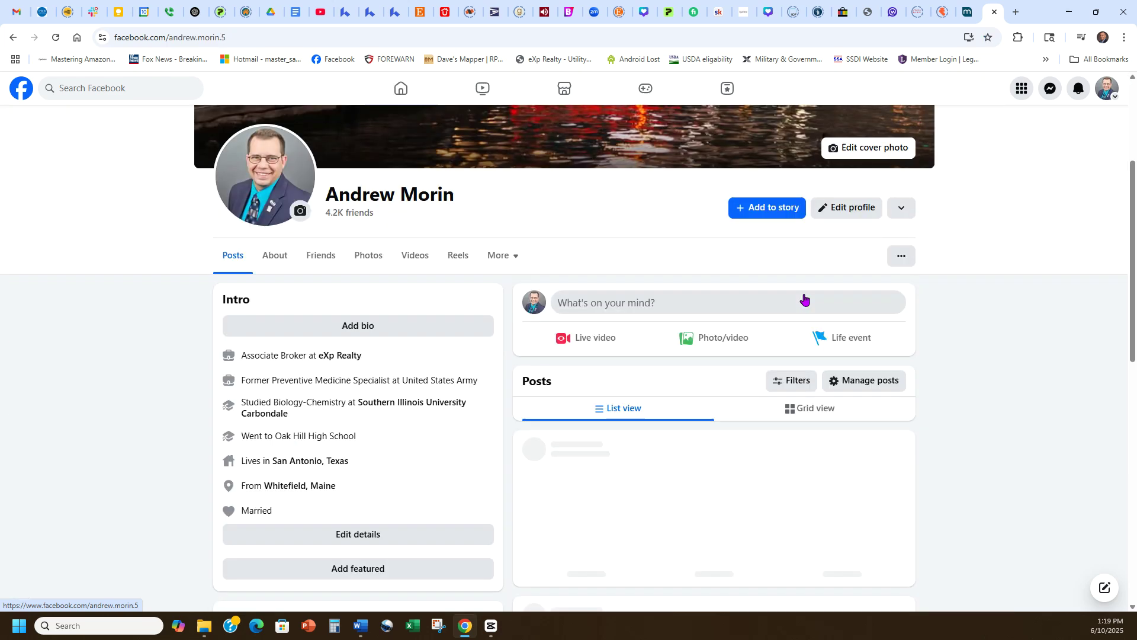
{"action": "scroll", "coordinate": [652, 325], "scroll_direction": "down", "scroll_amount": 5}
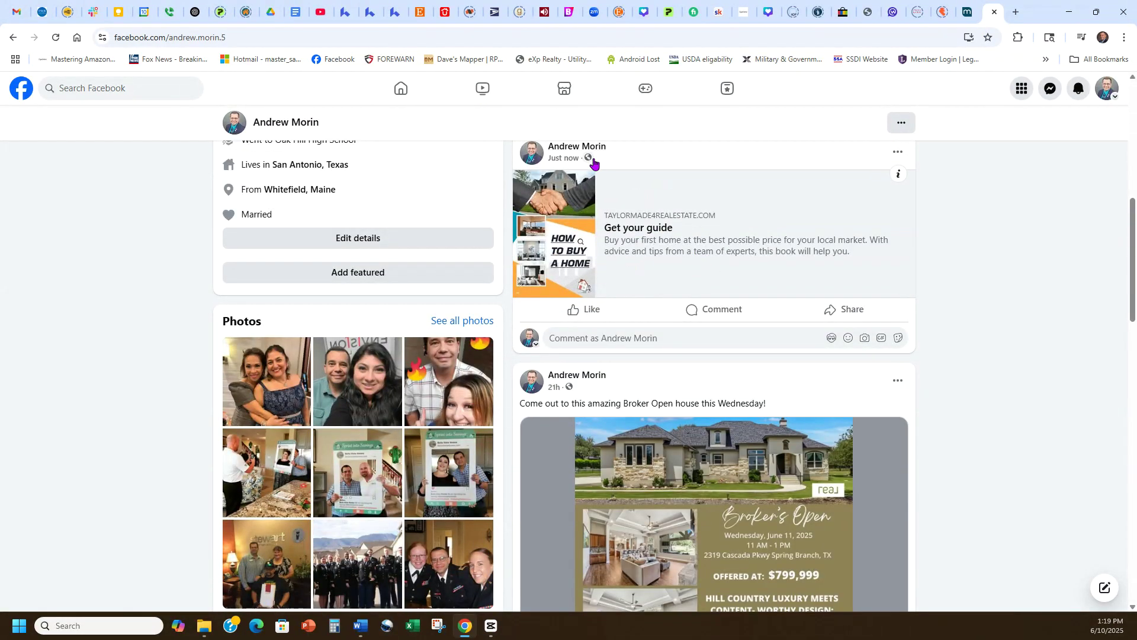
{"action": "mouse_move", "coordinate": [586, 310]}
{"action": "left_click", "coordinate": [558, 292]}
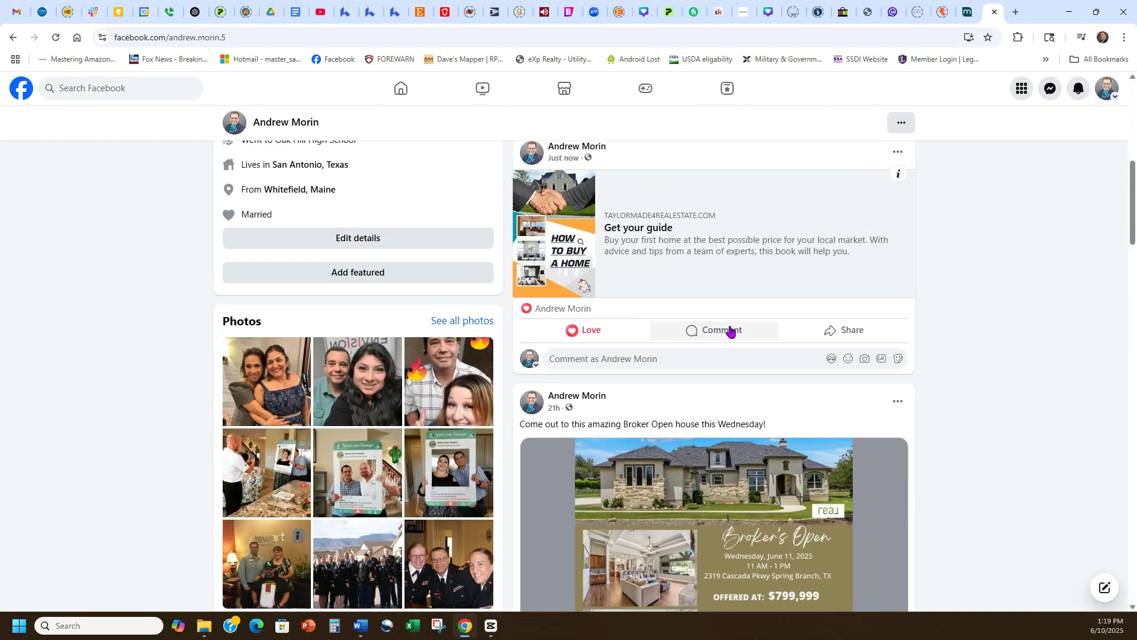
Step: Add the comment "all common home buyer qustions answered :)" to the "Get your guide" post
{"action": "left_click", "coordinate": [730, 328]}
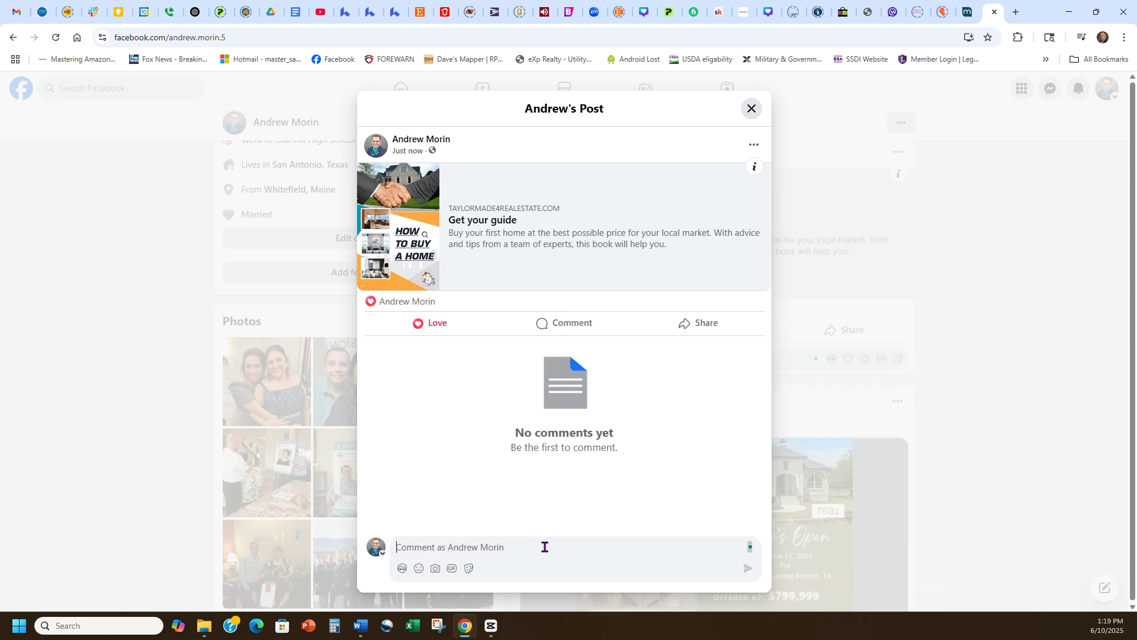
{"action": "type", "text": "all common home buyer que"}
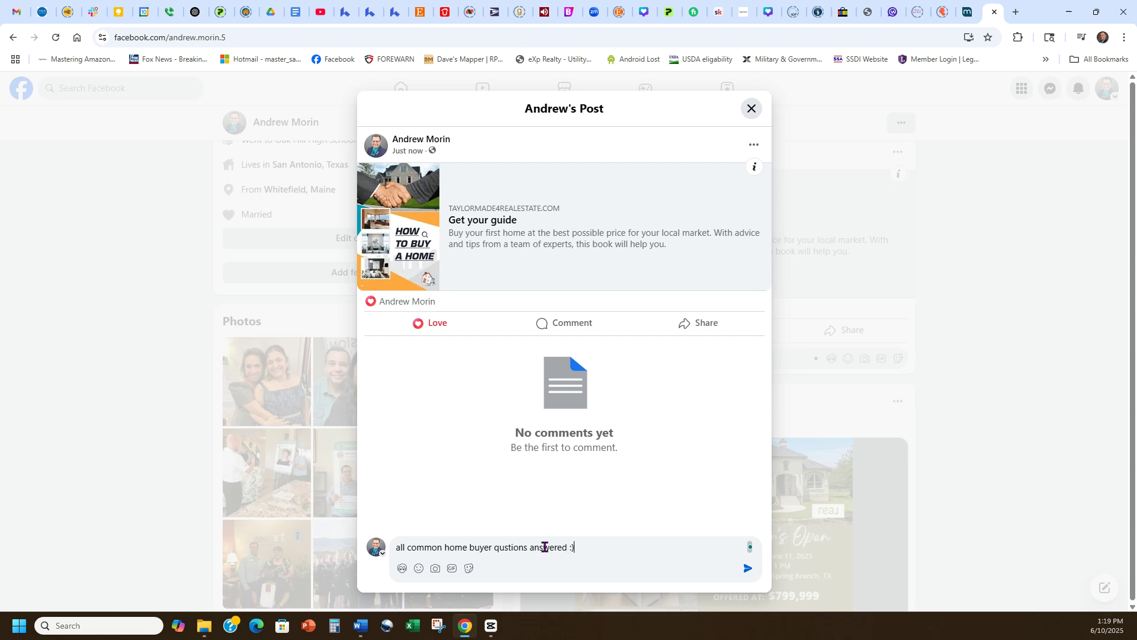
{"action": "key", "text": "Return"}
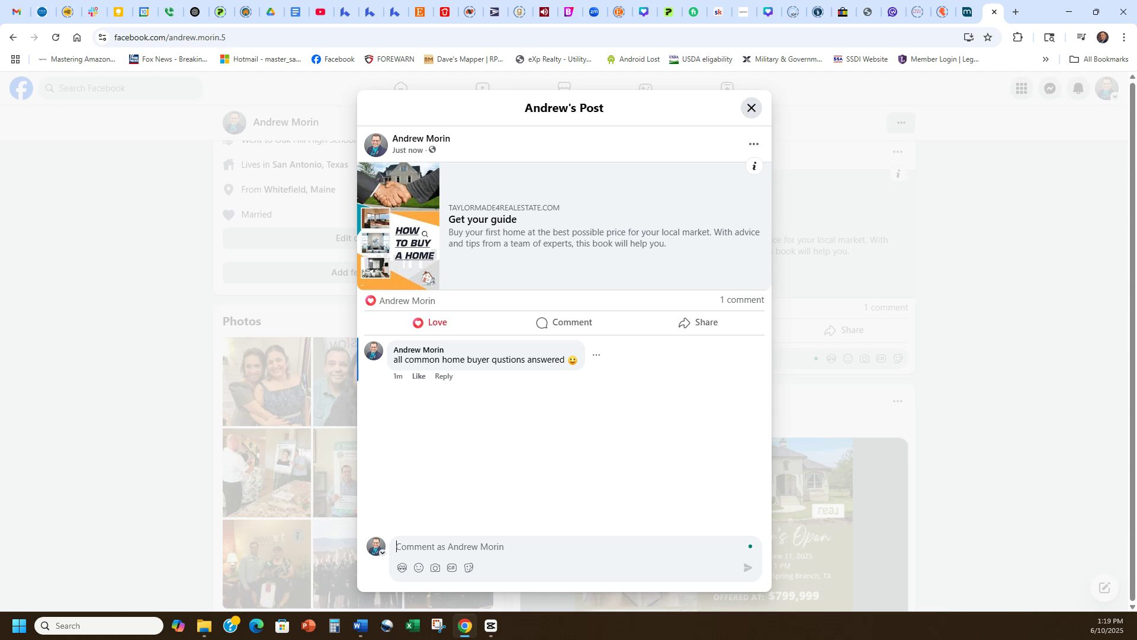
Step: Search for "qr monkey" in a new browser tab and open the qrcode-monkey.com generator
{"action": "left_click", "coordinate": [1015, 11]}
{"action": "left_click", "coordinate": [626, 241]}
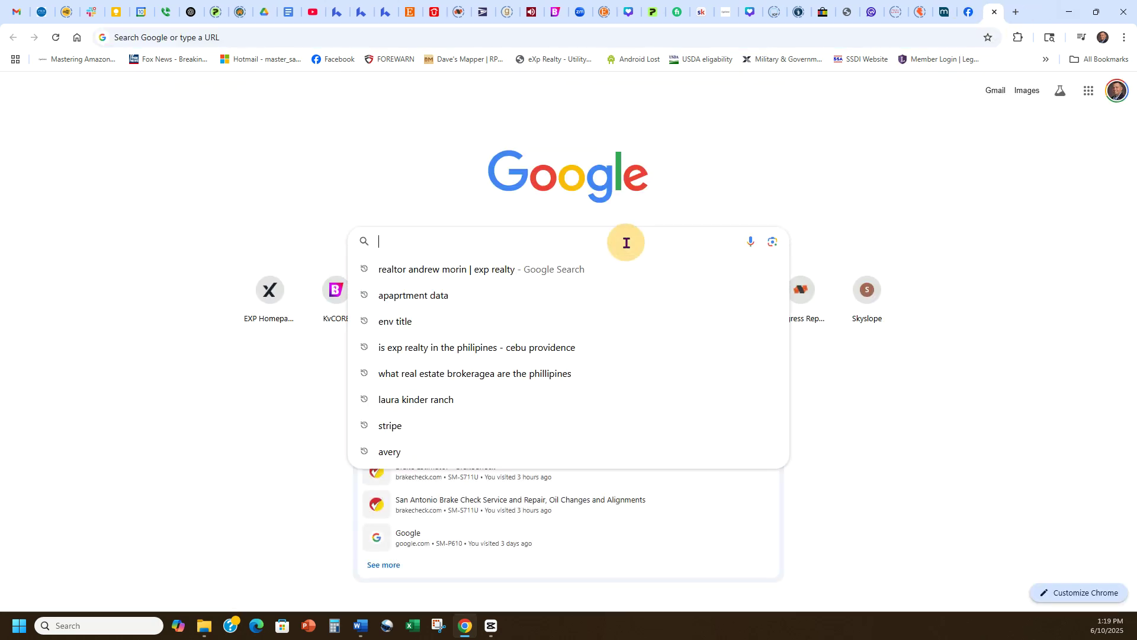
{"action": "type", "text": "qr"}
{"action": "left_click", "coordinate": [500, 302]}
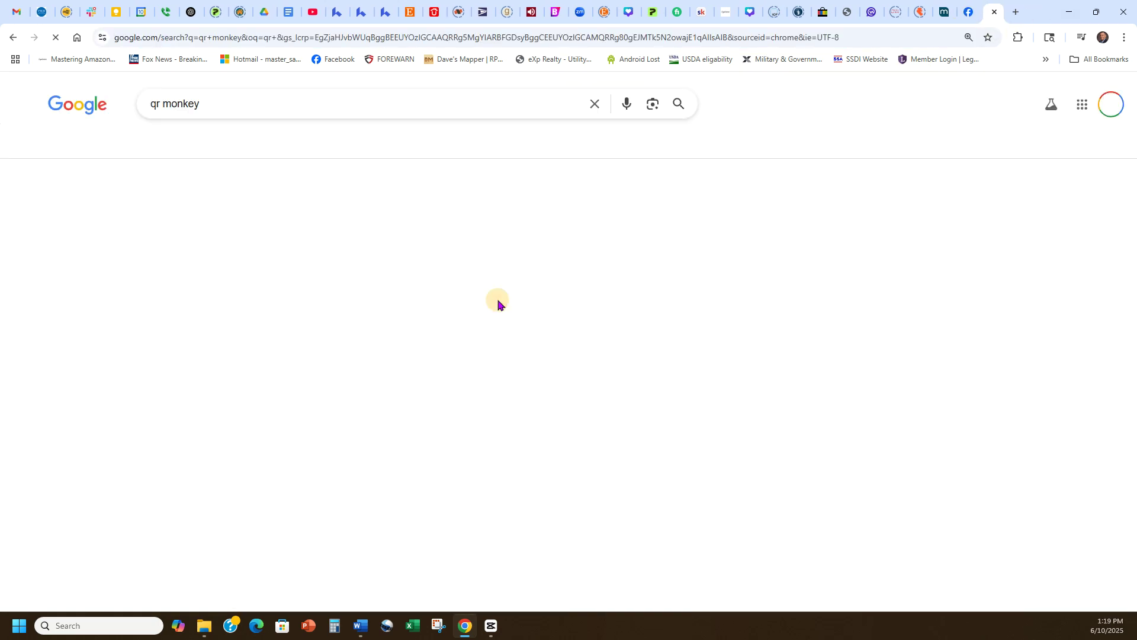
{"action": "left_click", "coordinate": [546, 256]}
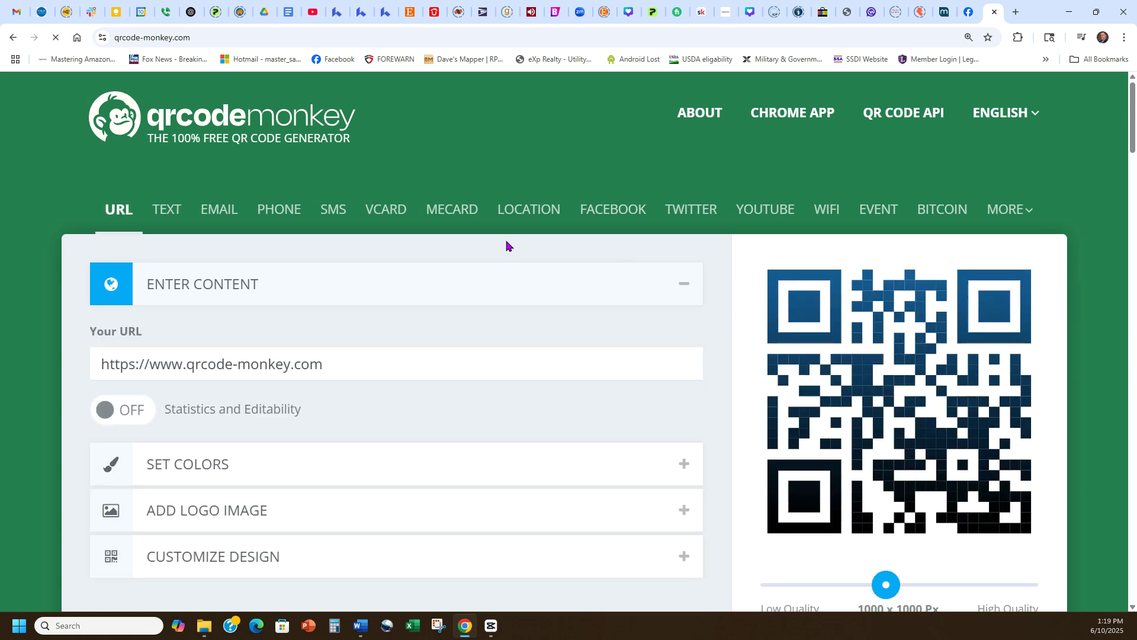
{"action": "left_click_drag", "start_coordinate": [186, 38], "coordinate": [114, 37]}
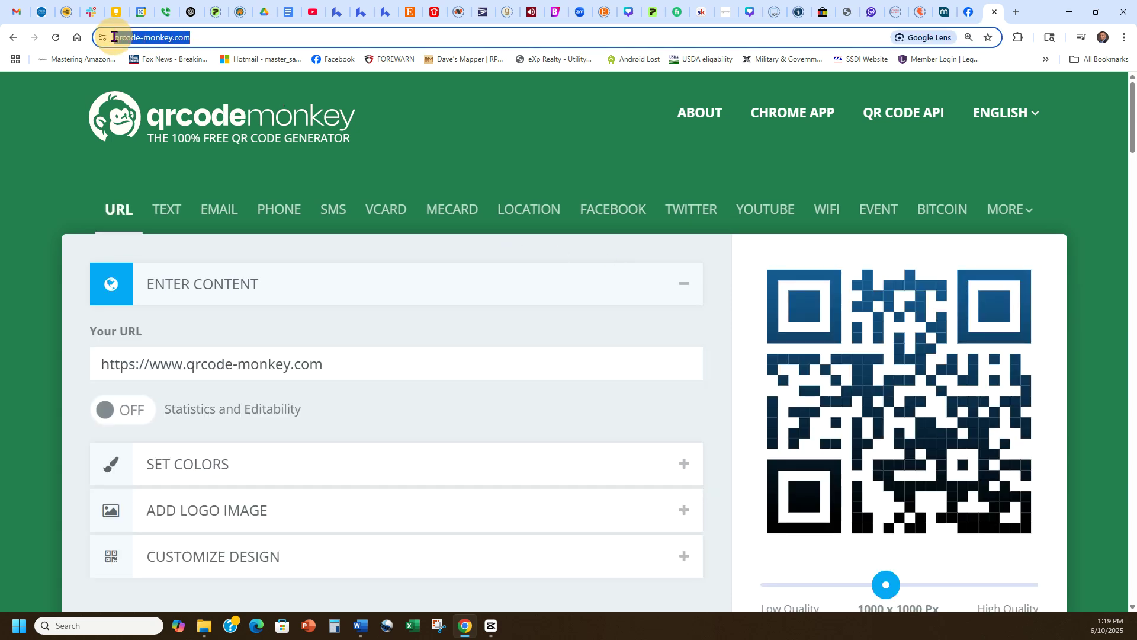
{"action": "left_click", "coordinate": [336, 92]}
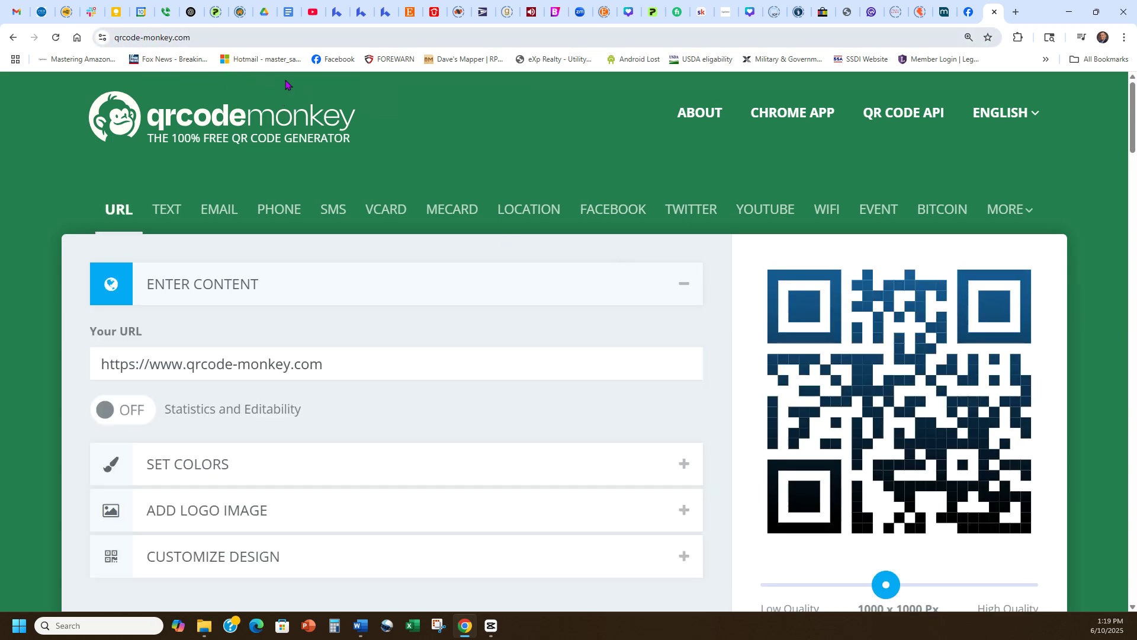
{"action": "left_click_drag", "start_coordinate": [371, 365], "coordinate": [56, 385]}
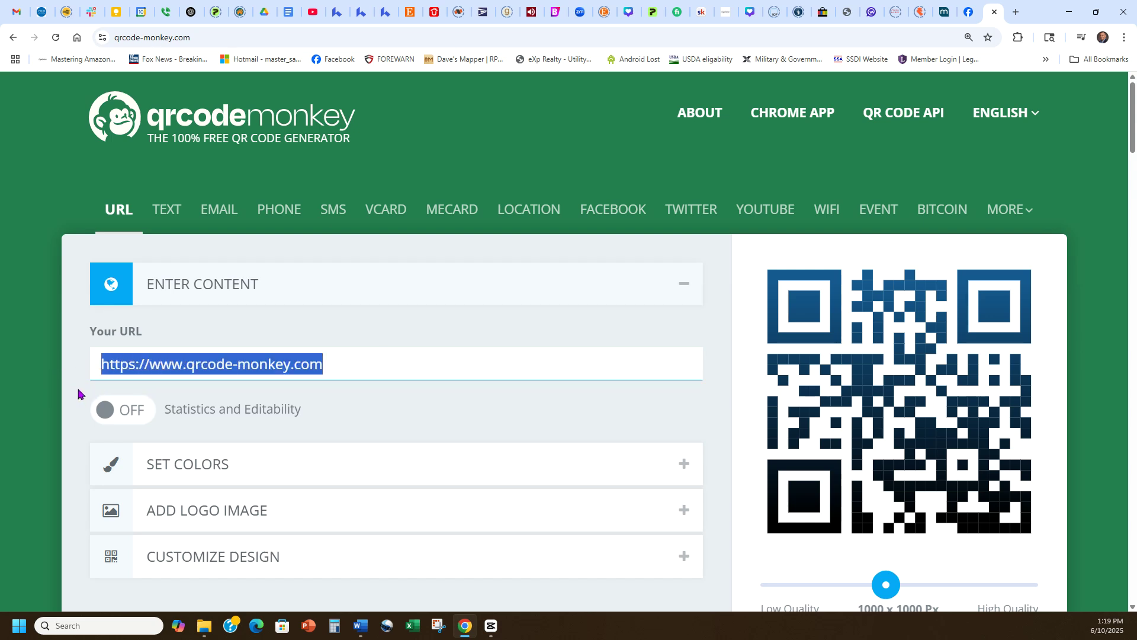
{"action": "key", "text": "ctrl+v"}
{"action": "left_click", "coordinate": [390, 389]}
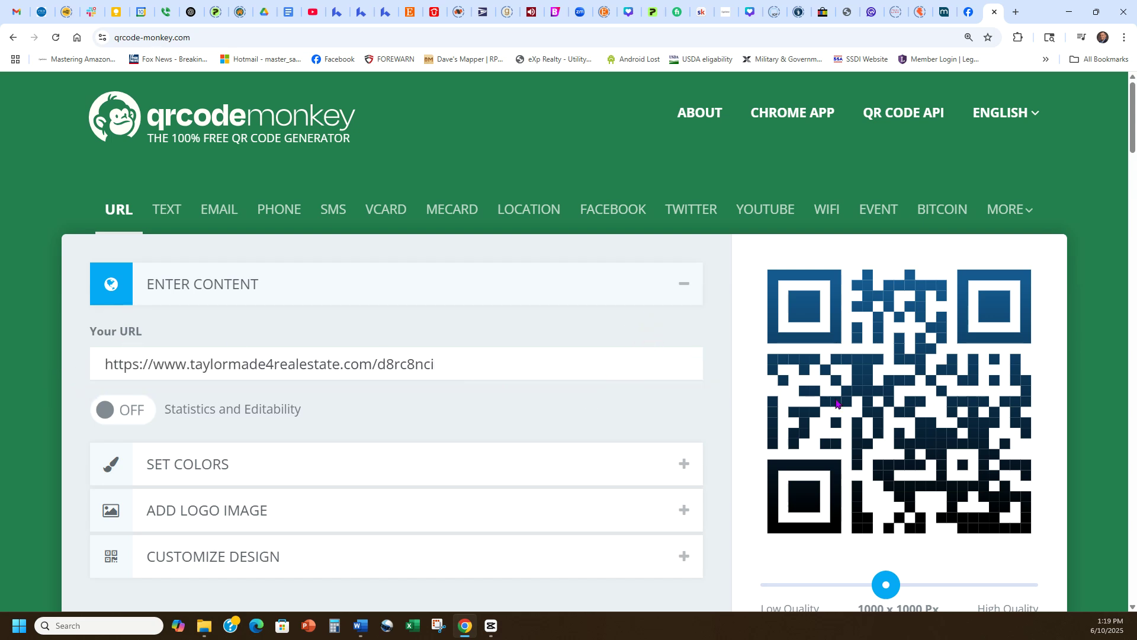
{"action": "scroll", "coordinate": [836, 404], "scroll_direction": "down", "scroll_amount": 1}
{"action": "left_click", "coordinate": [795, 591]}
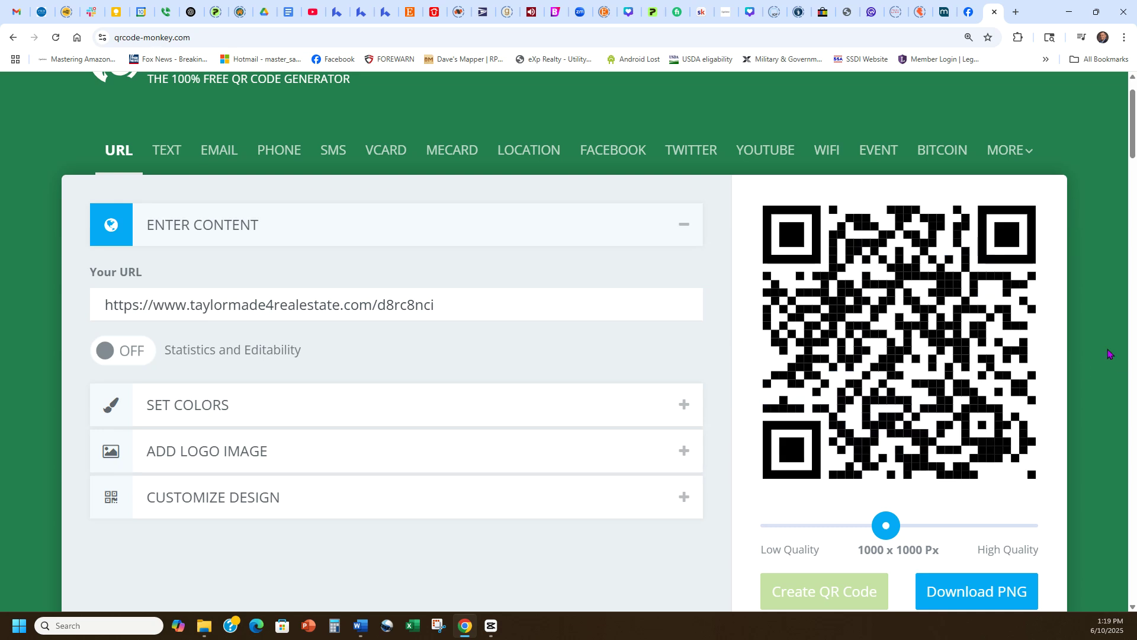
Step: Download the QR code as qr-code.png to the Downloads folder and close the advertisement
{"action": "scroll", "coordinate": [1063, 255], "scroll_direction": "down", "scroll_amount": 2}
{"action": "scroll", "coordinate": [997, 349], "scroll_direction": "up", "scroll_amount": 1}
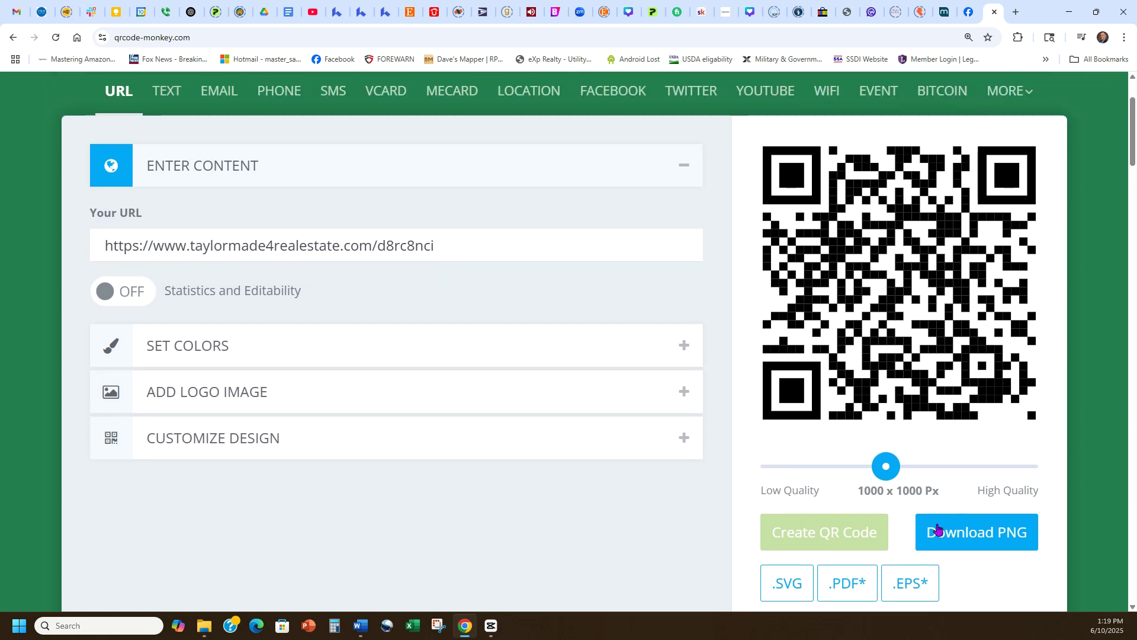
{"action": "left_click", "coordinate": [1031, 536]}
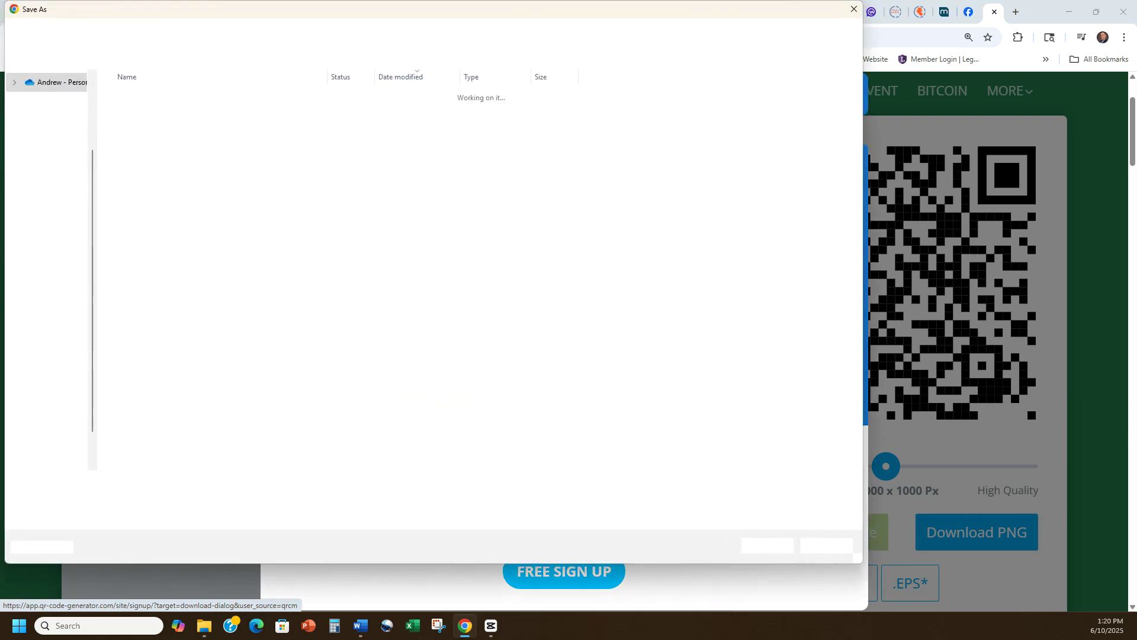
{"action": "left_click", "coordinate": [27, 135]}
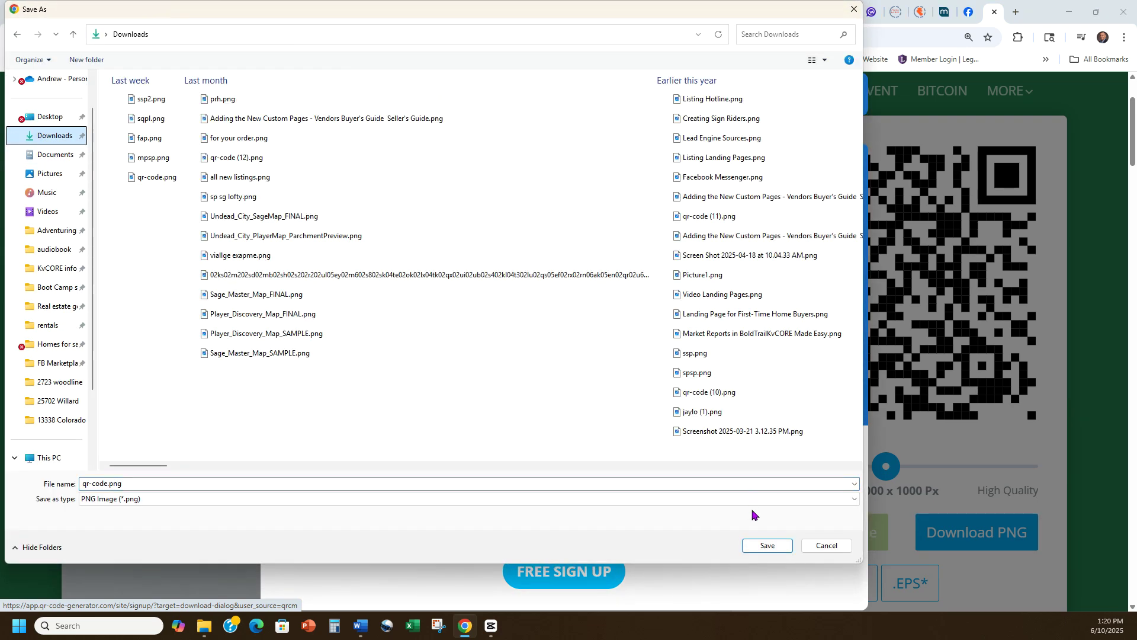
{"action": "left_click", "coordinate": [764, 545]}
{"action": "left_click", "coordinate": [594, 312]}
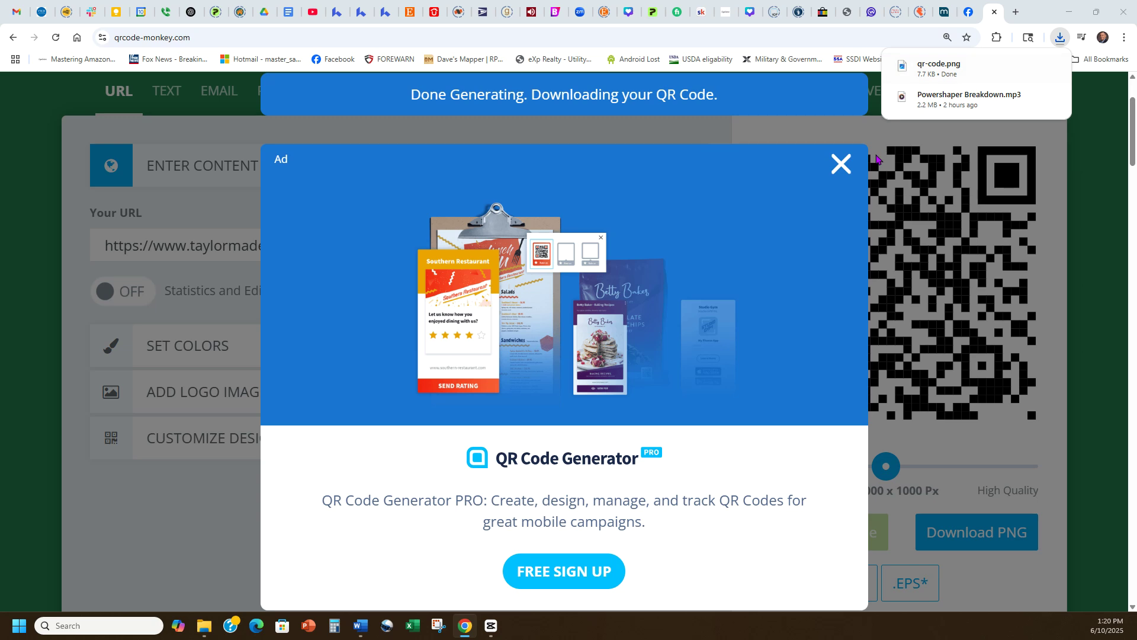
{"action": "left_click", "coordinate": [840, 164]}
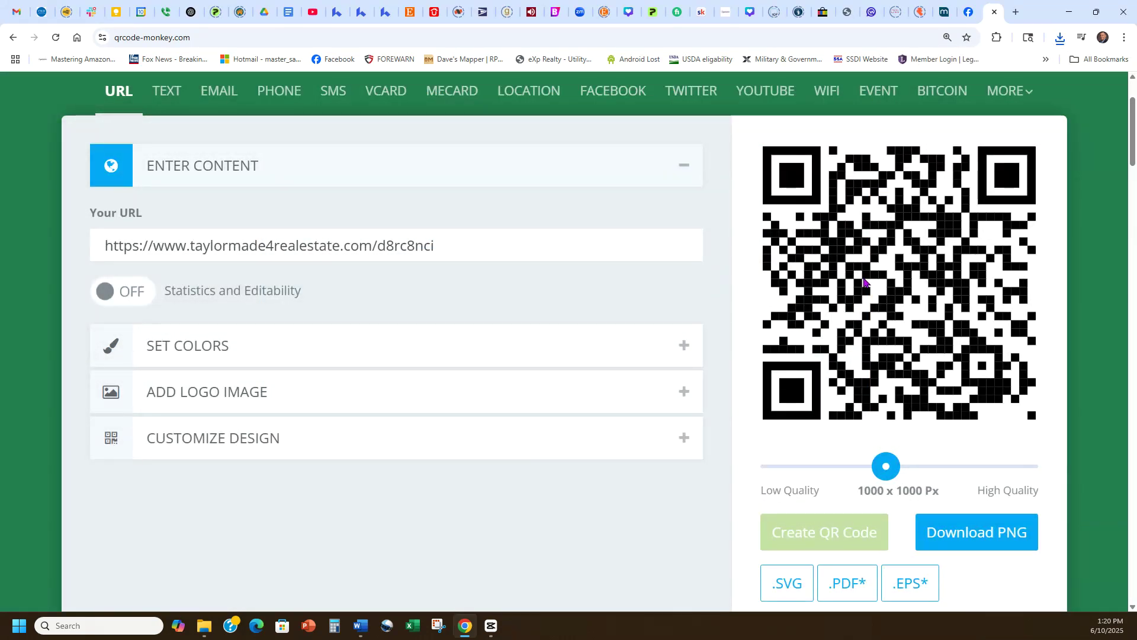